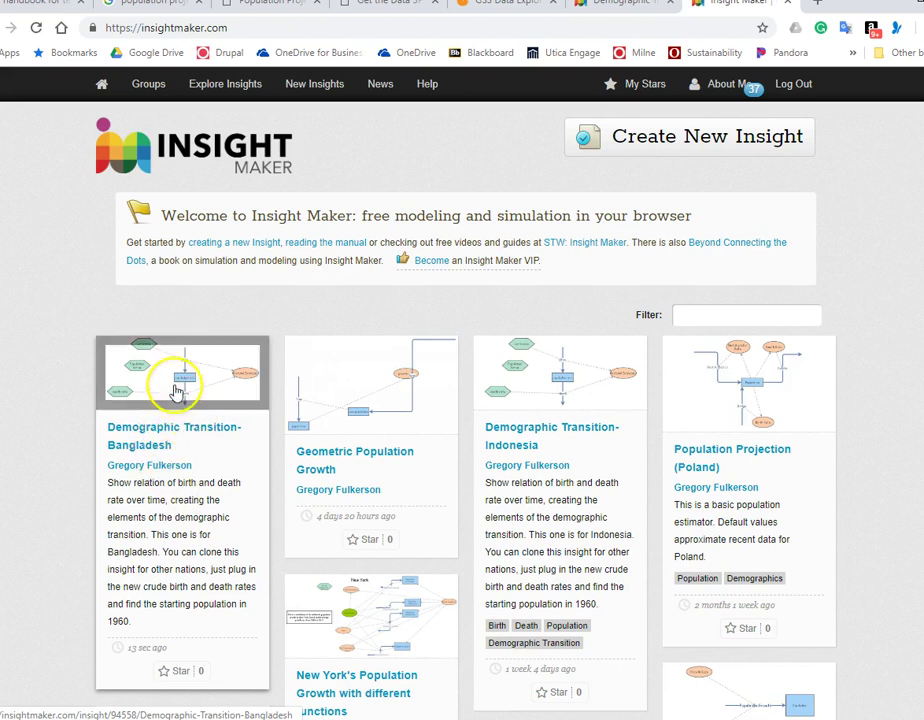
# Open the Demographic Transition-Bangladesh model and review the birth rate data table
pyautogui.click(189, 396)
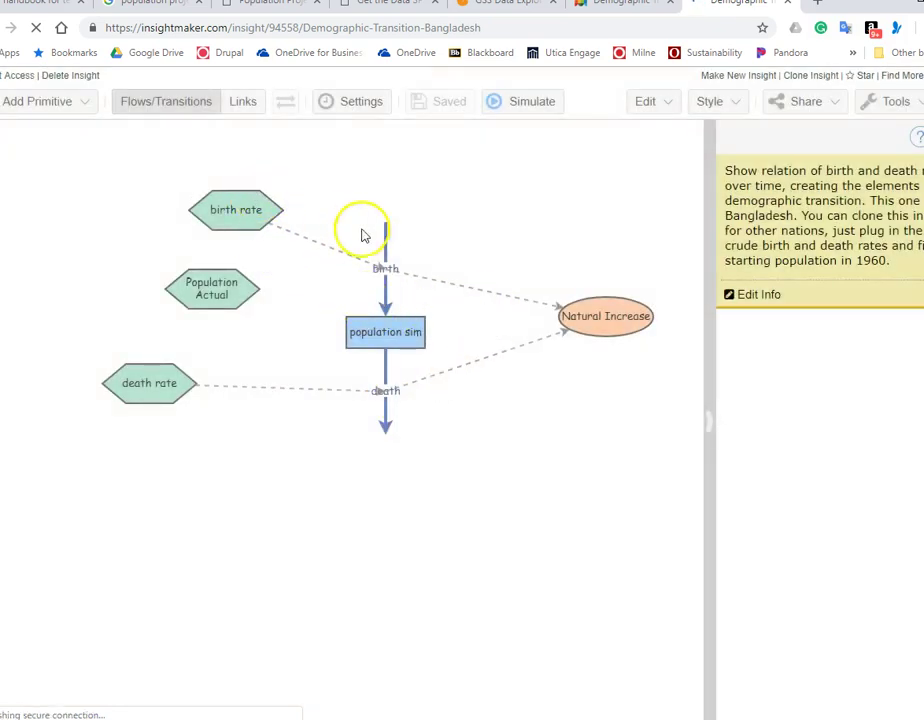
pyautogui.click(197, 204)
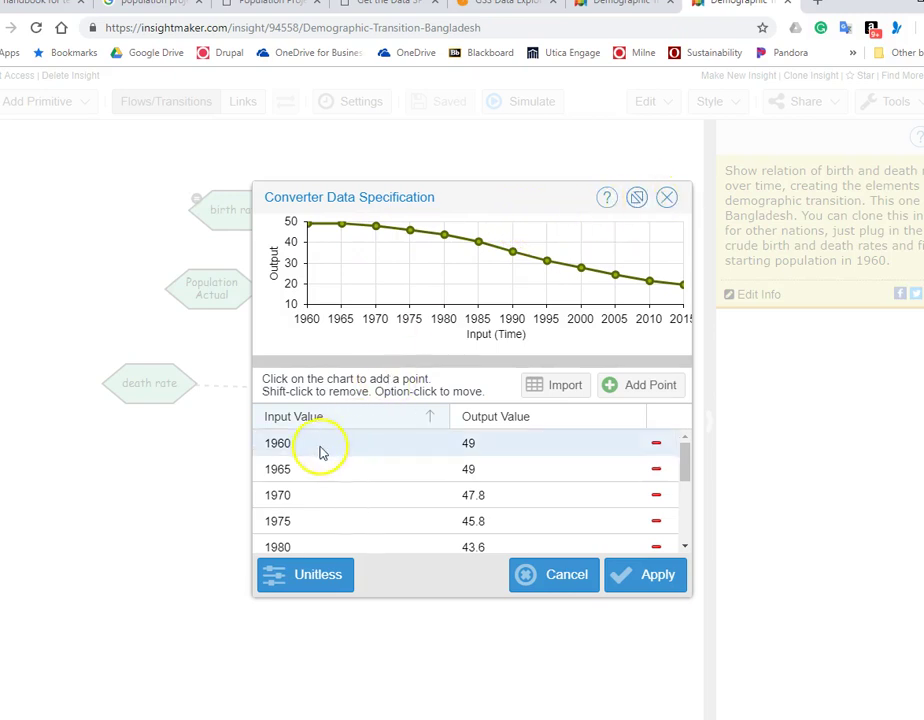
pyautogui.scroll(-5, 403, 453)
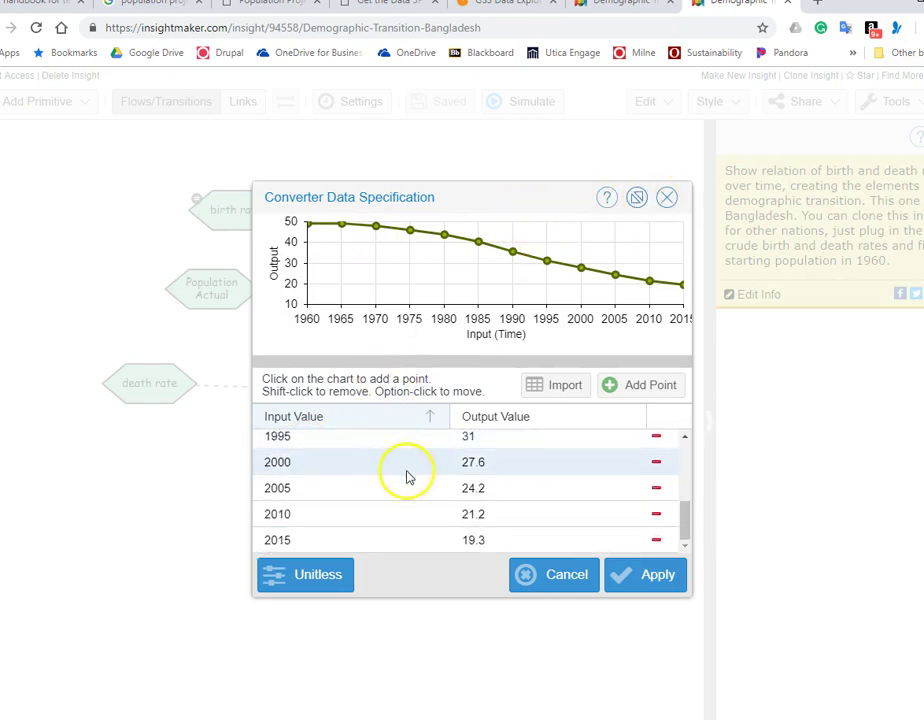
pyautogui.scroll(5, 408, 478)
pyautogui.click(666, 197)
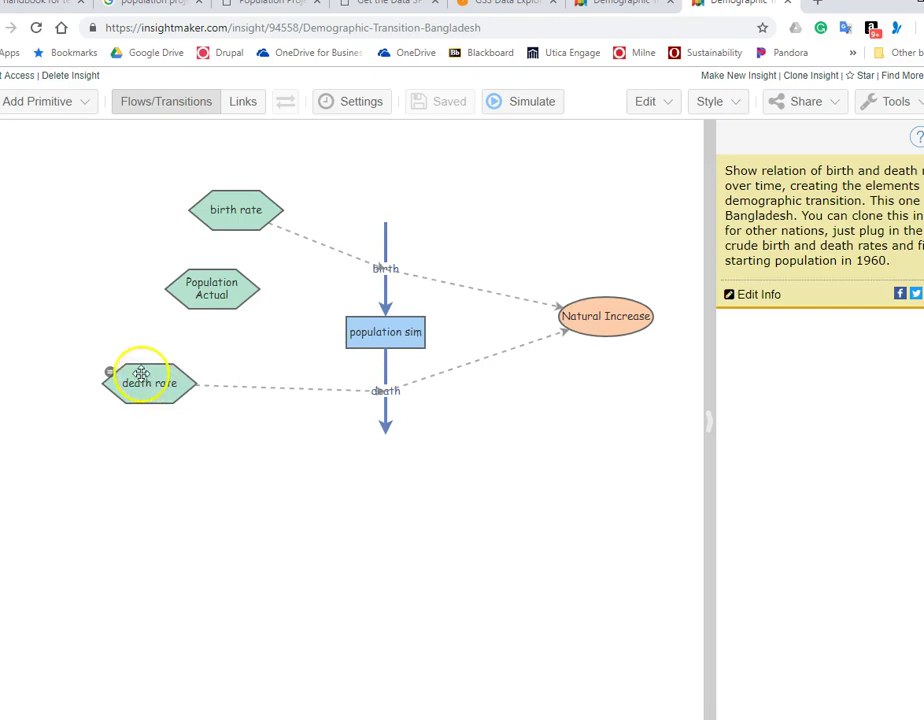
# Review the death rate and Population Actual data tables, closing both without changes
pyautogui.doubleClick(110, 377)
pyautogui.scroll(-5, 305, 462)
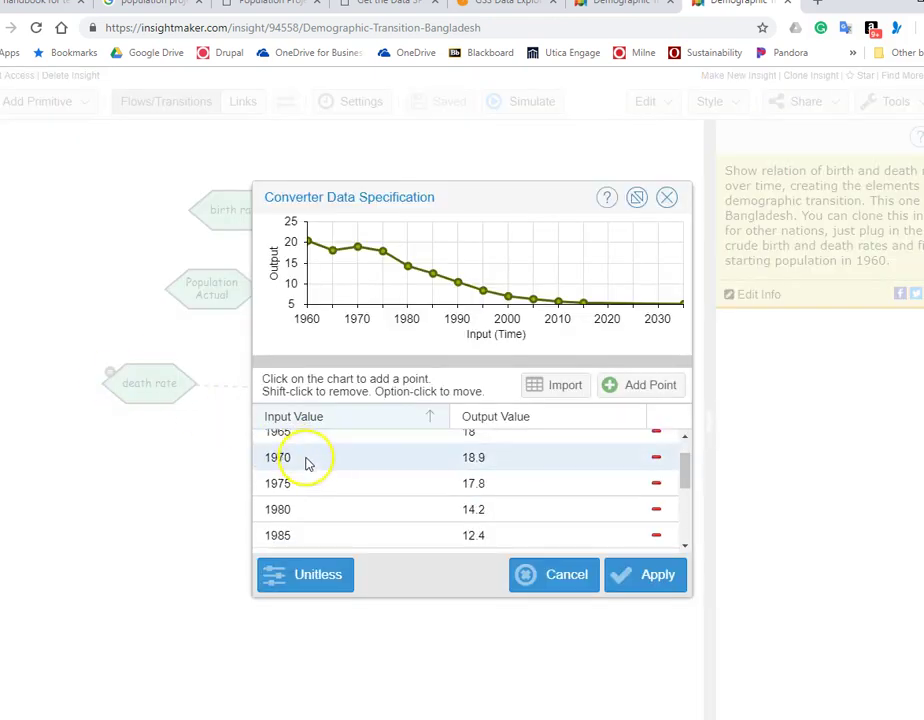
pyautogui.click(566, 578)
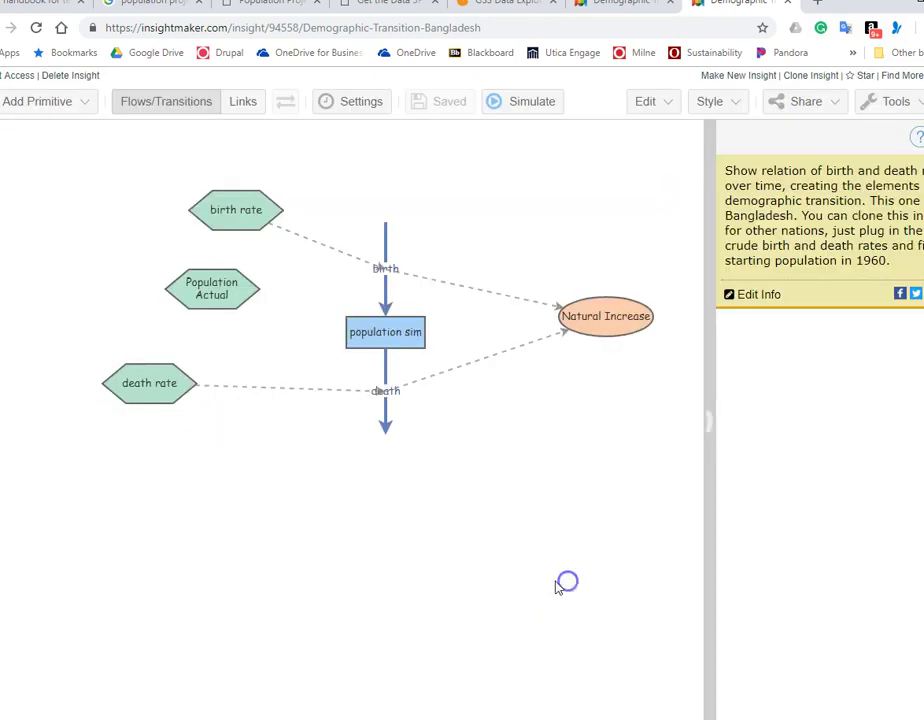
pyautogui.doubleClick(170, 283)
pyautogui.scroll(-5, 474, 530)
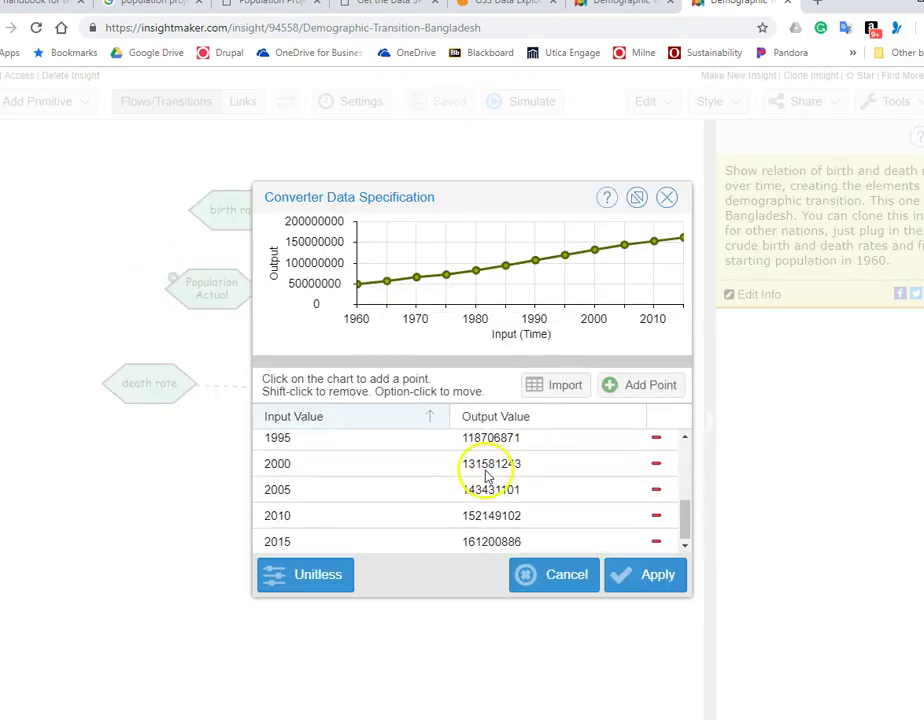
pyautogui.click(549, 572)
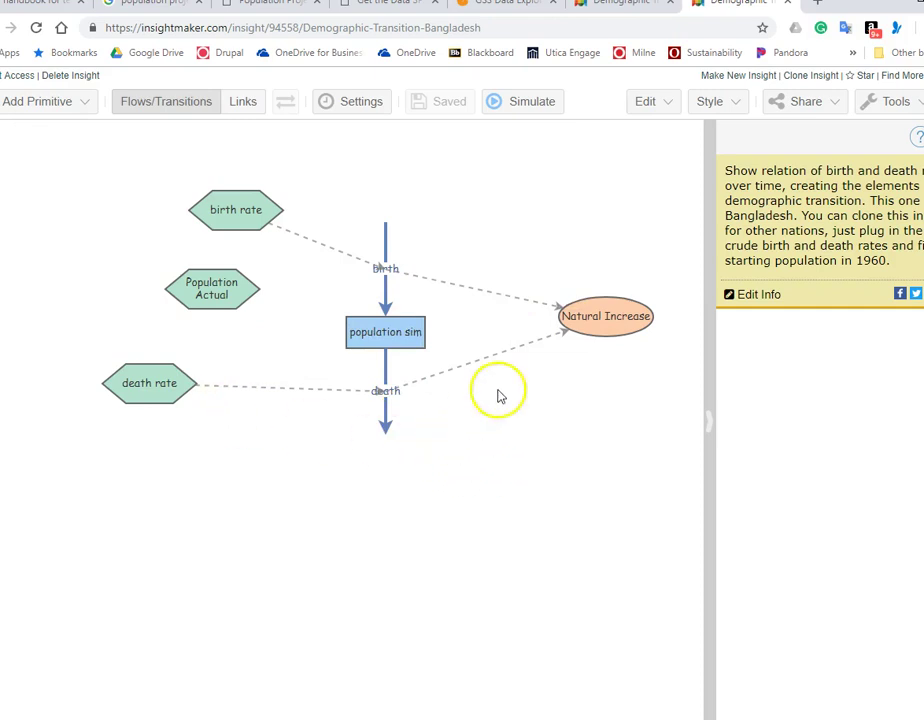
# Confirm the 1960 start and 55-year length, then simulate and inspect the 2015 population (176.3 million)
pyautogui.click(331, 106)
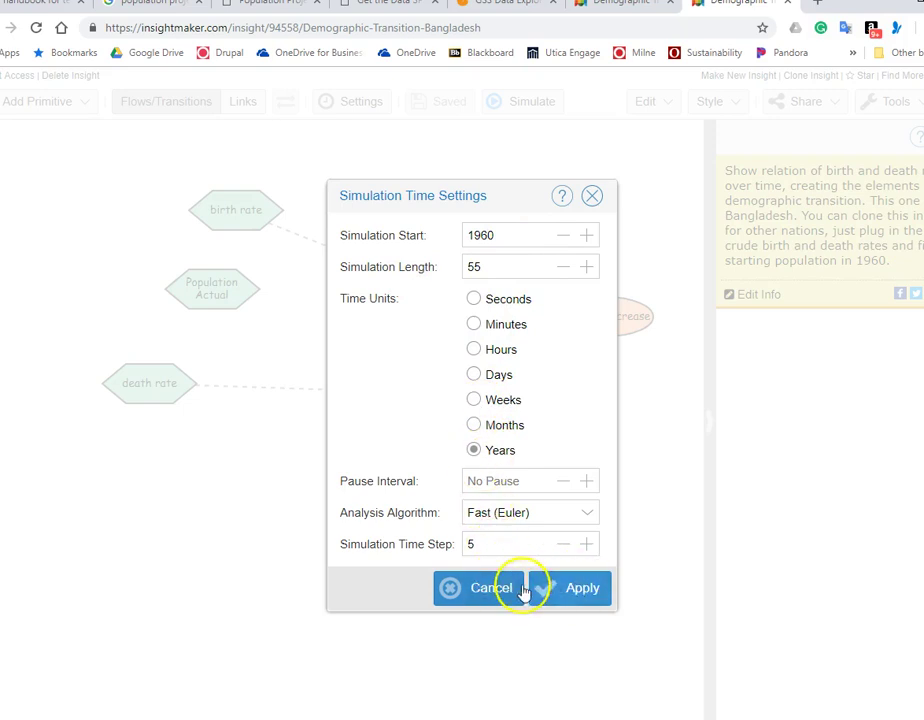
pyautogui.click(502, 588)
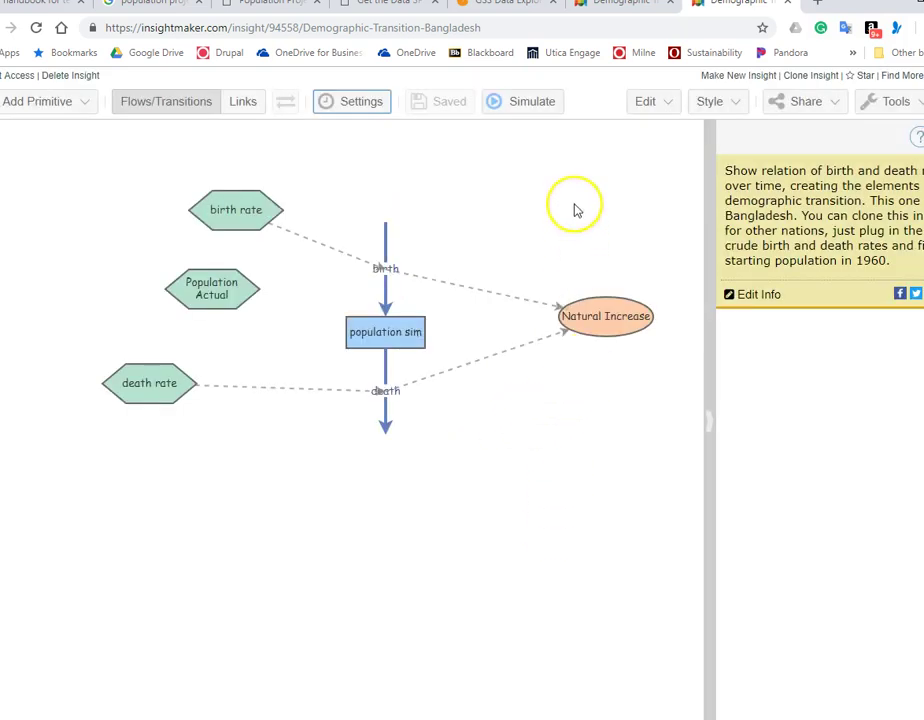
pyautogui.click(527, 110)
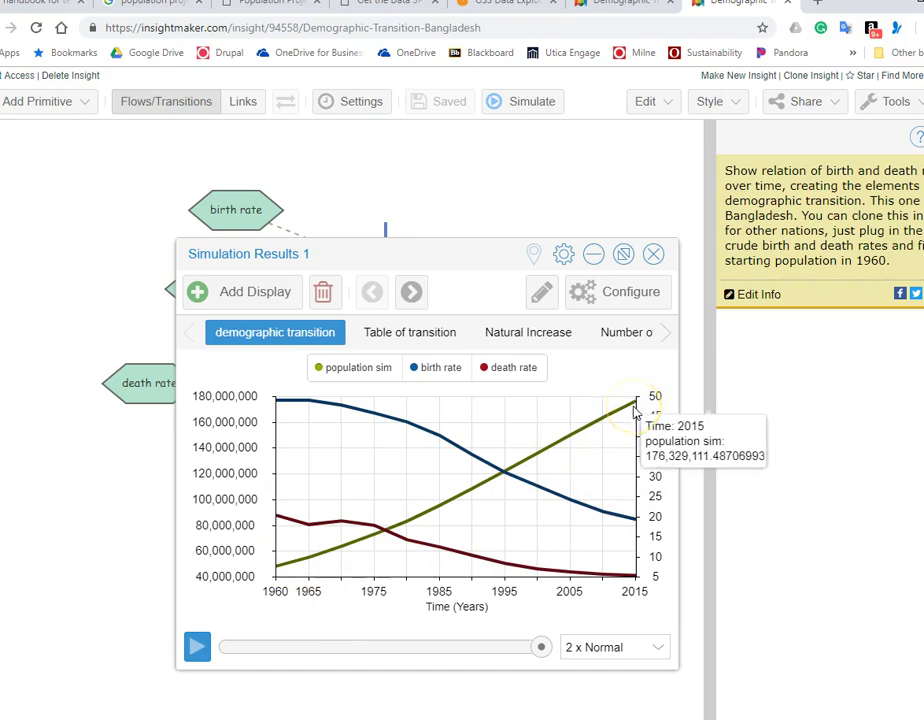
pyautogui.click(633, 410)
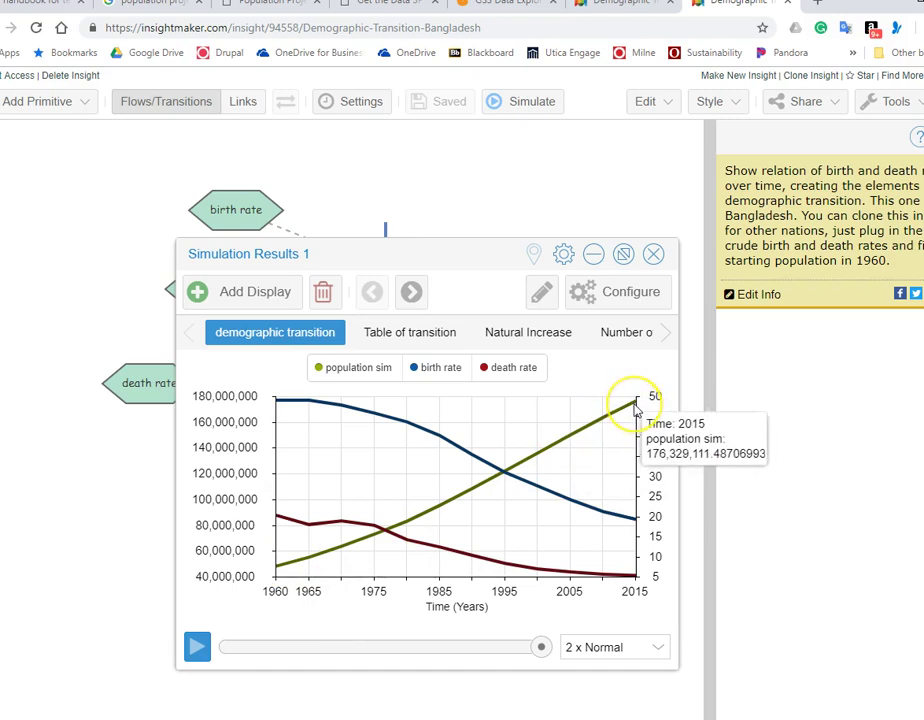
# Close the results and clone the Demographic Transition-Bangladesh insight
pyautogui.click(653, 254)
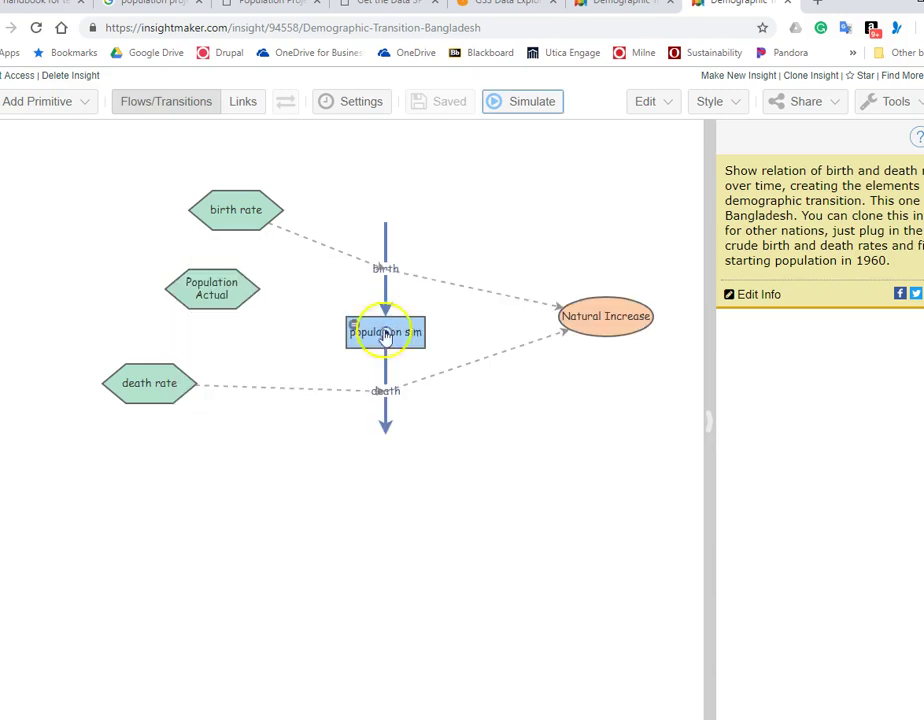
pyautogui.click(824, 78)
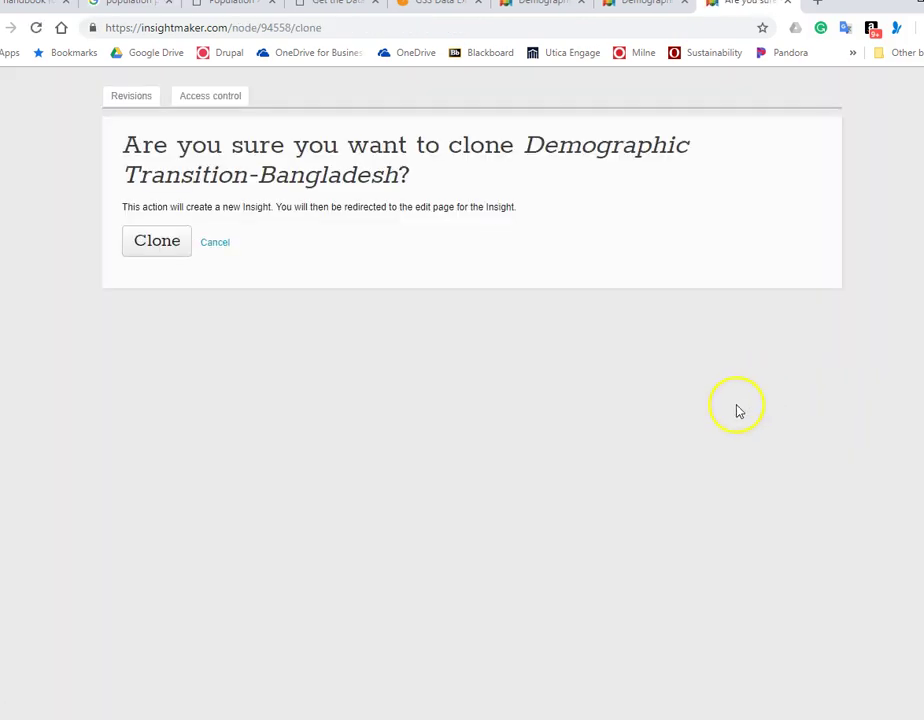
pyautogui.click(165, 240)
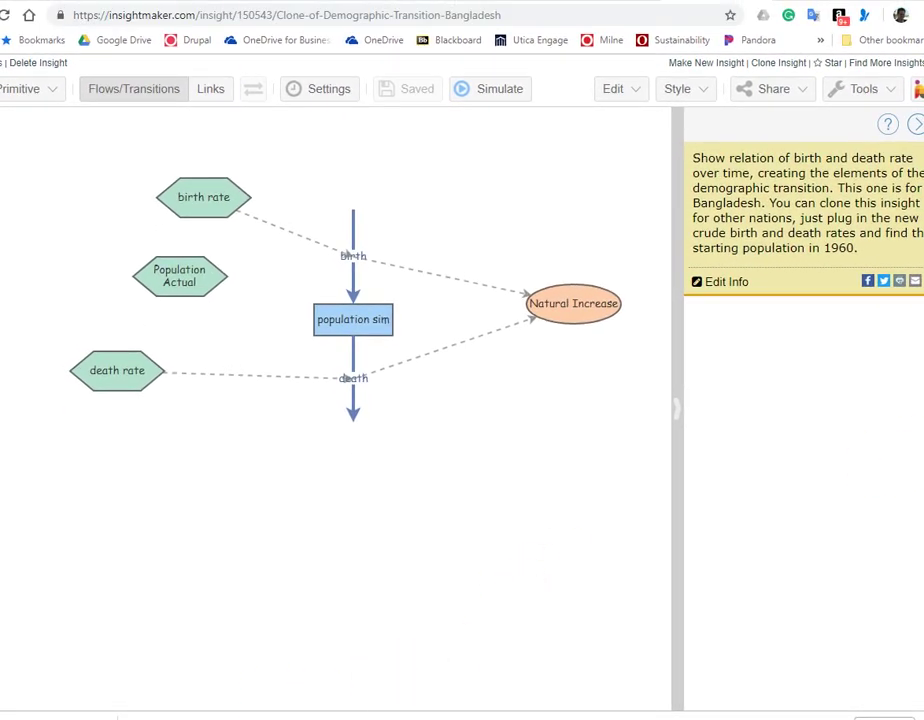
# Retitle the clone 'Population Projection-Bangladesh', trim its description to one sentence, and save
pyautogui.click(727, 283)
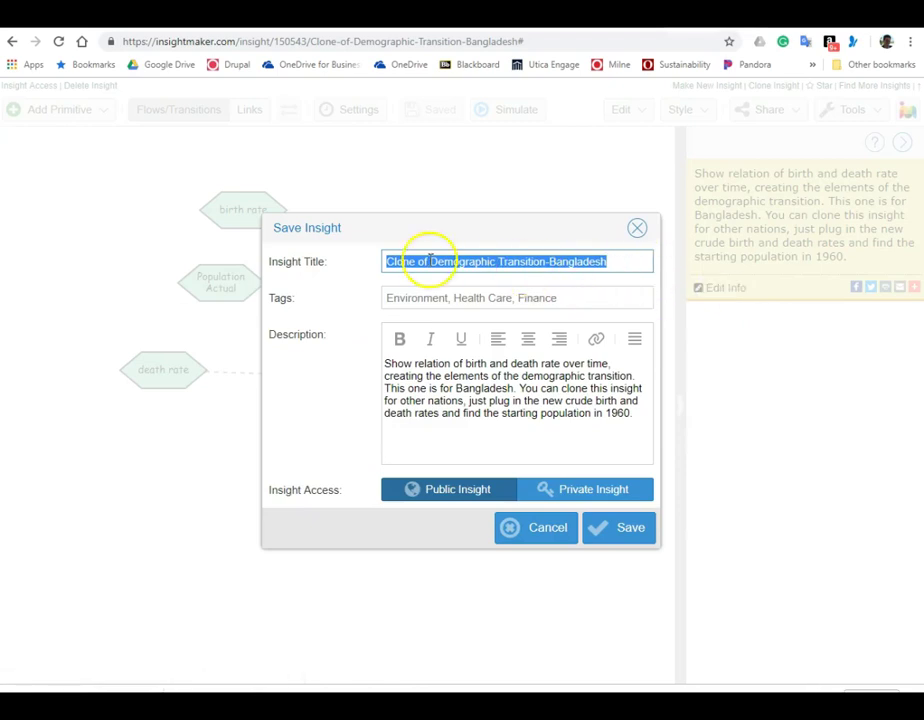
pyautogui.click(426, 262)
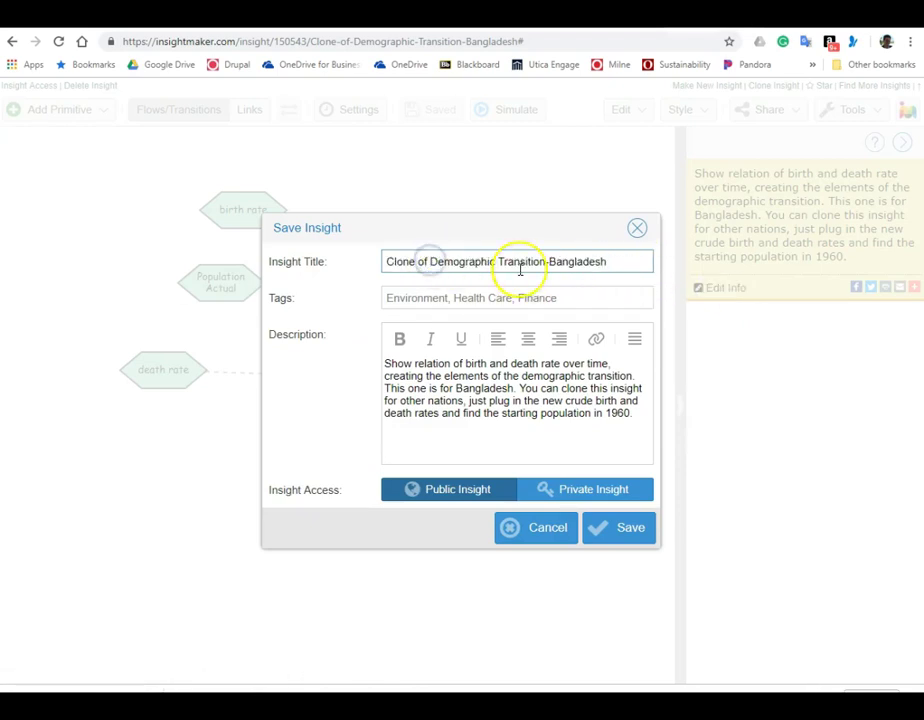
pyautogui.press('BackSpace')
pyautogui.press('BackSpace')
pyautogui.press('BackSpace')
pyautogui.press('BackSpace')
pyautogui.press('BackSpace')
pyautogui.press('BackSpace')
pyautogui.press('BackSpace')
pyautogui.press('BackSpace')
pyautogui.press('BackSpace')
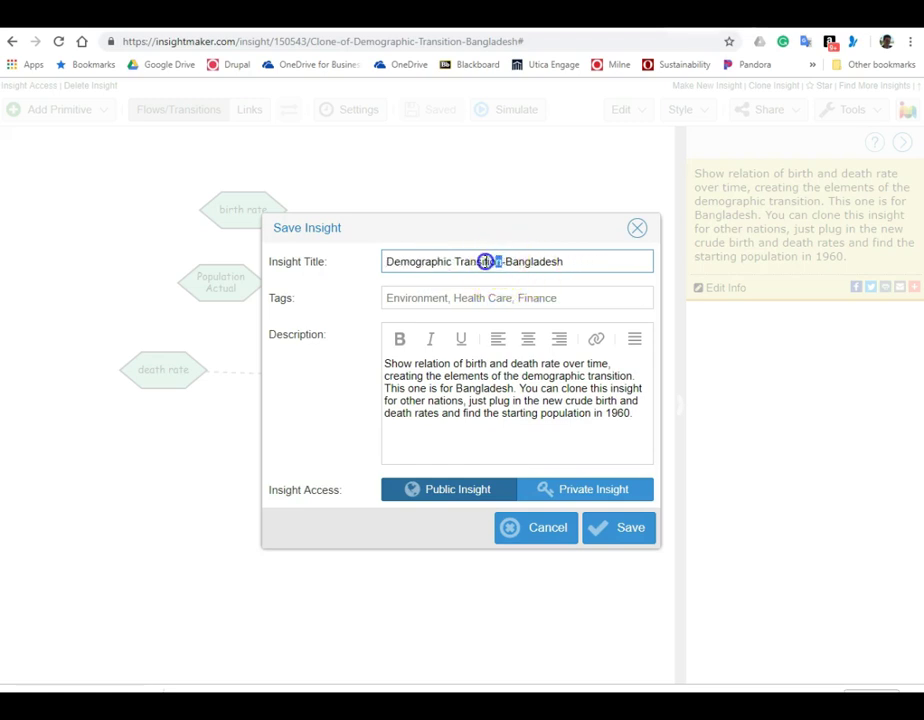
pyautogui.write('Population ProjectionBangladesh')
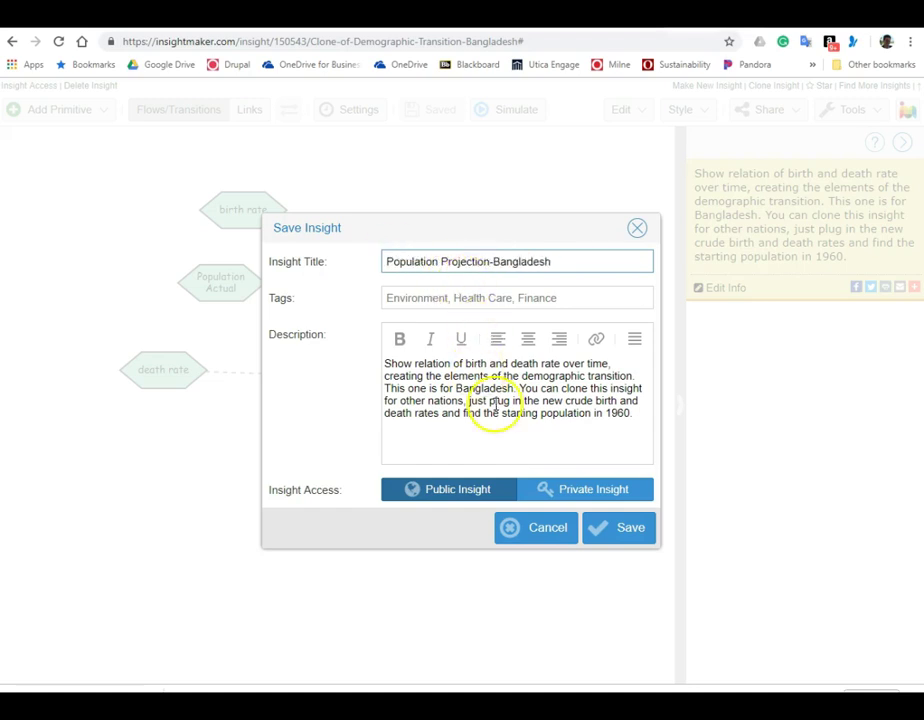
pyautogui.click(421, 375)
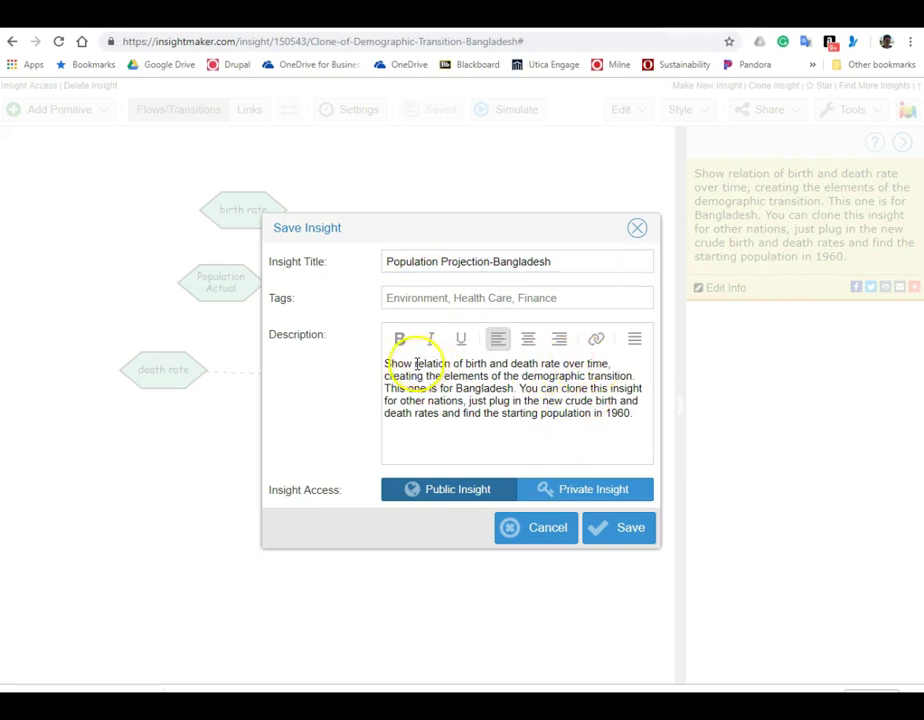
pyautogui.write('s ')
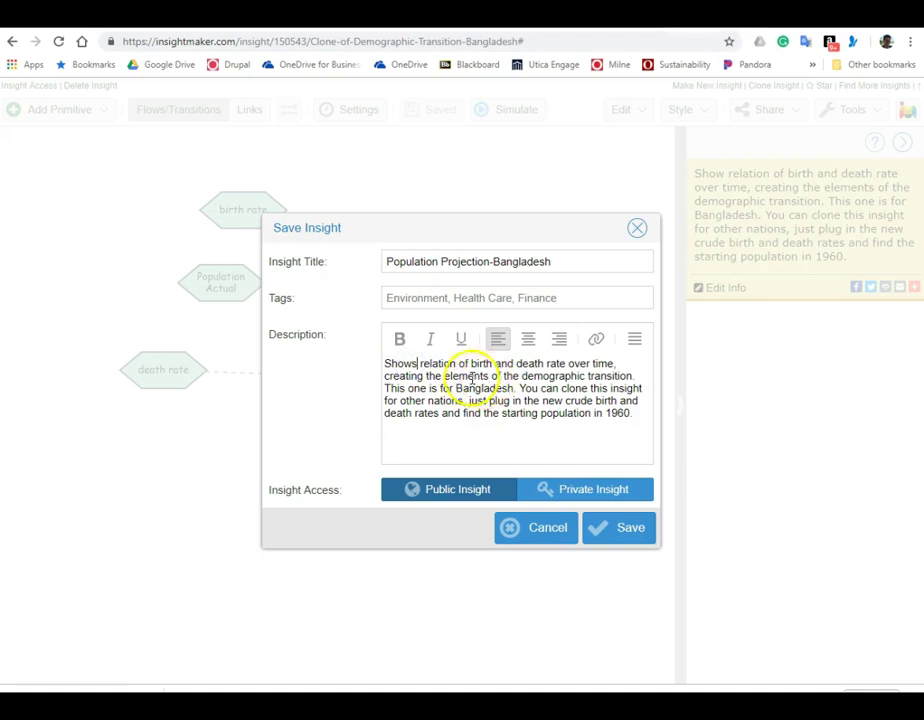
pyautogui.write('projecti')
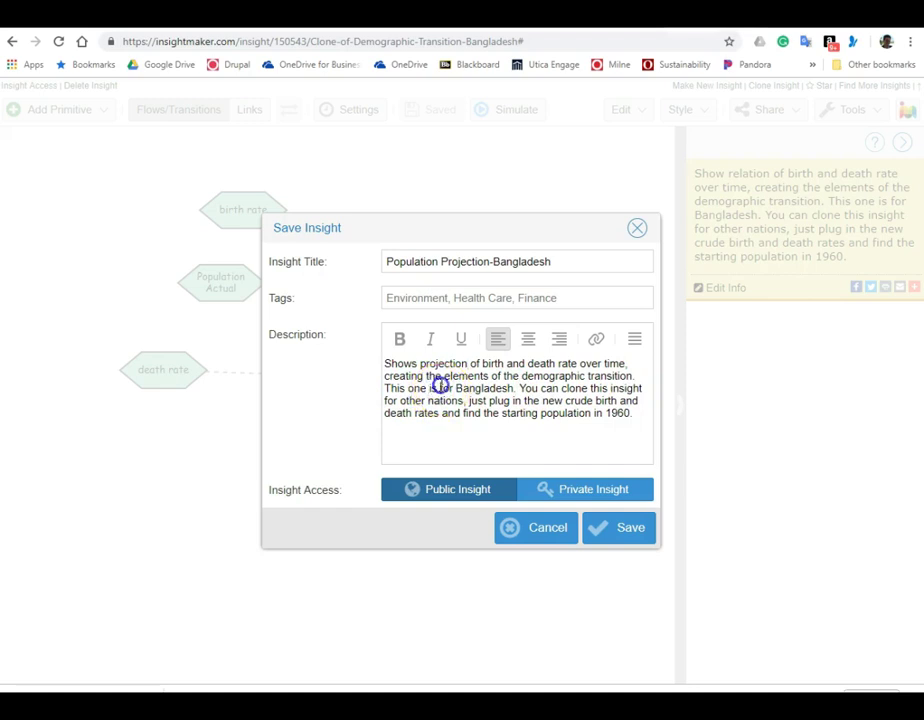
pyautogui.moveTo(440, 386); pyautogui.dragTo(375, 374)
pyautogui.press('BackSpace')
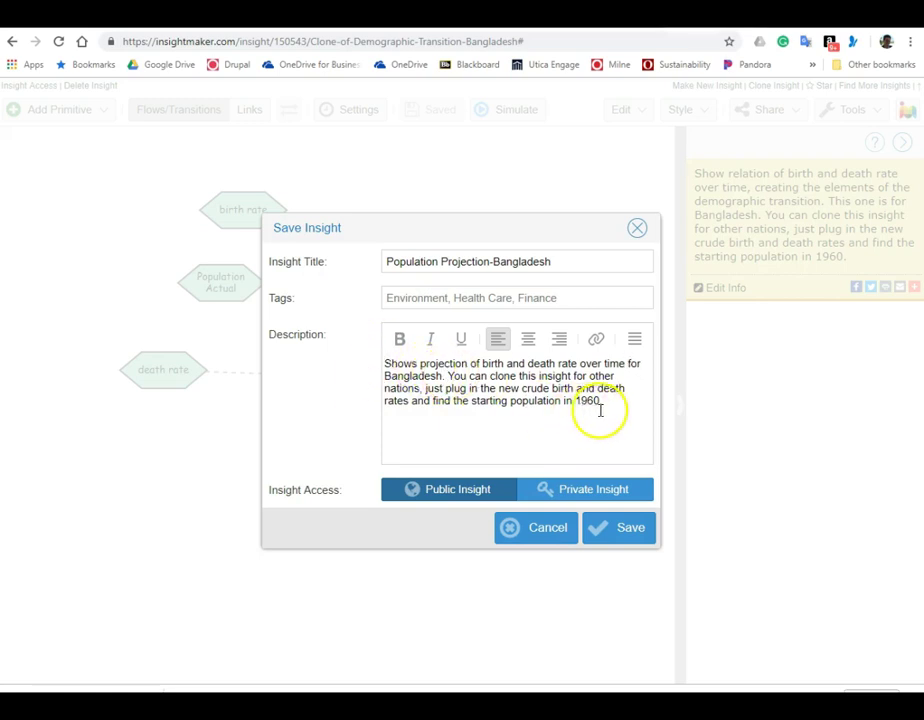
pyautogui.moveTo(611, 402); pyautogui.dragTo(449, 374)
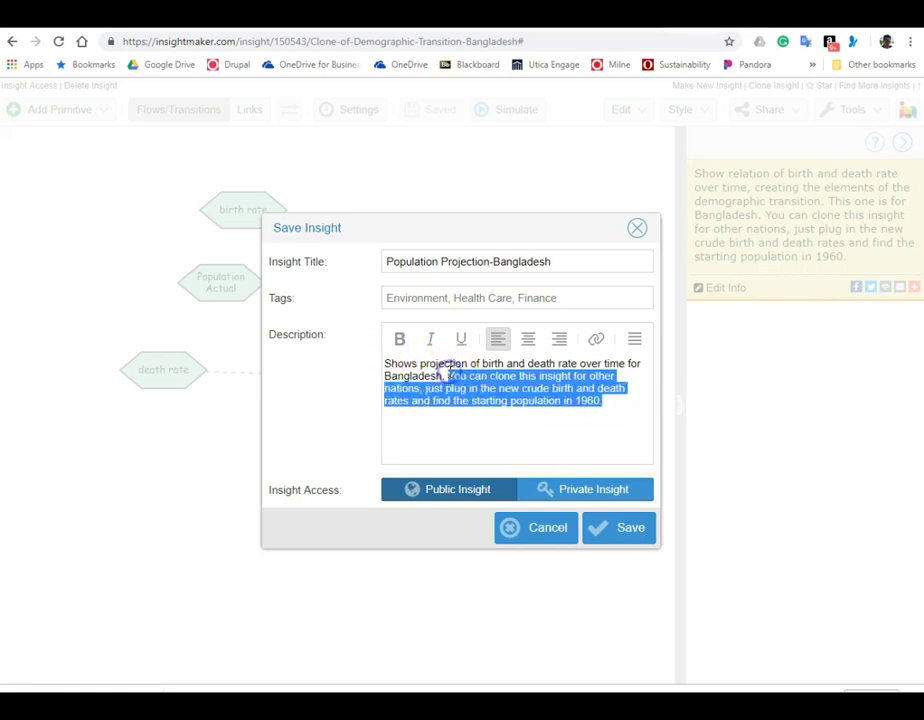
pyautogui.press('BackSpace')
pyautogui.click(621, 527)
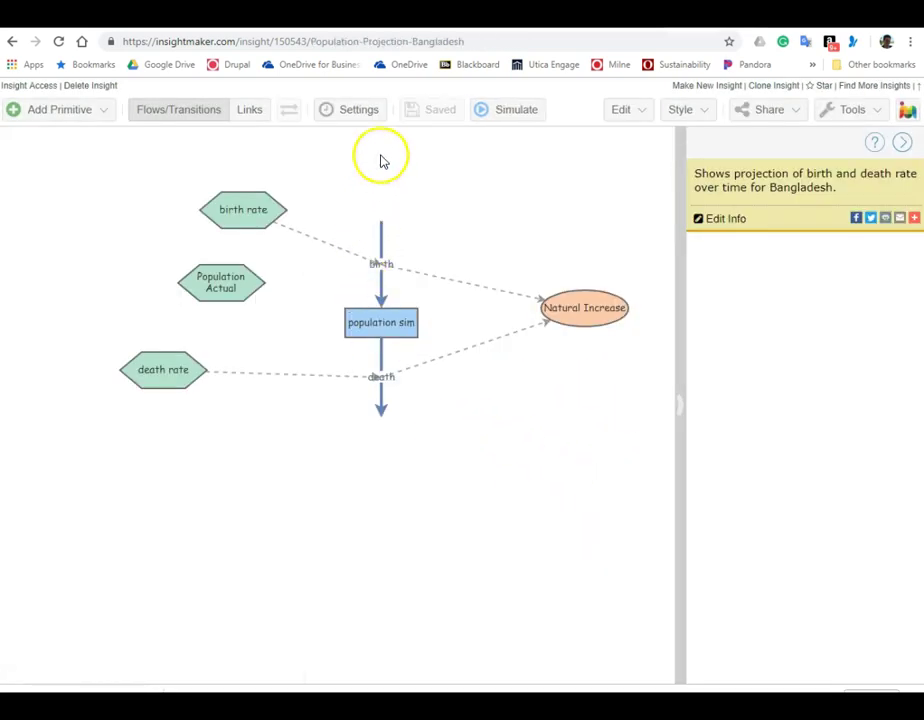
# Change the simulation length from 55 to 85 years and verify the setting
pyautogui.click(359, 110)
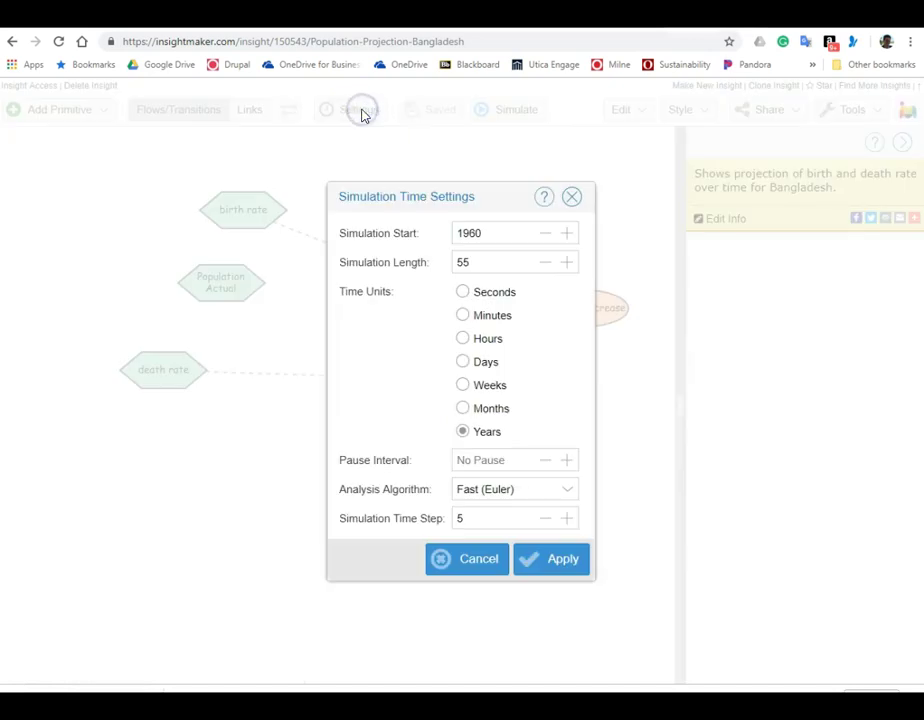
pyautogui.click(463, 263)
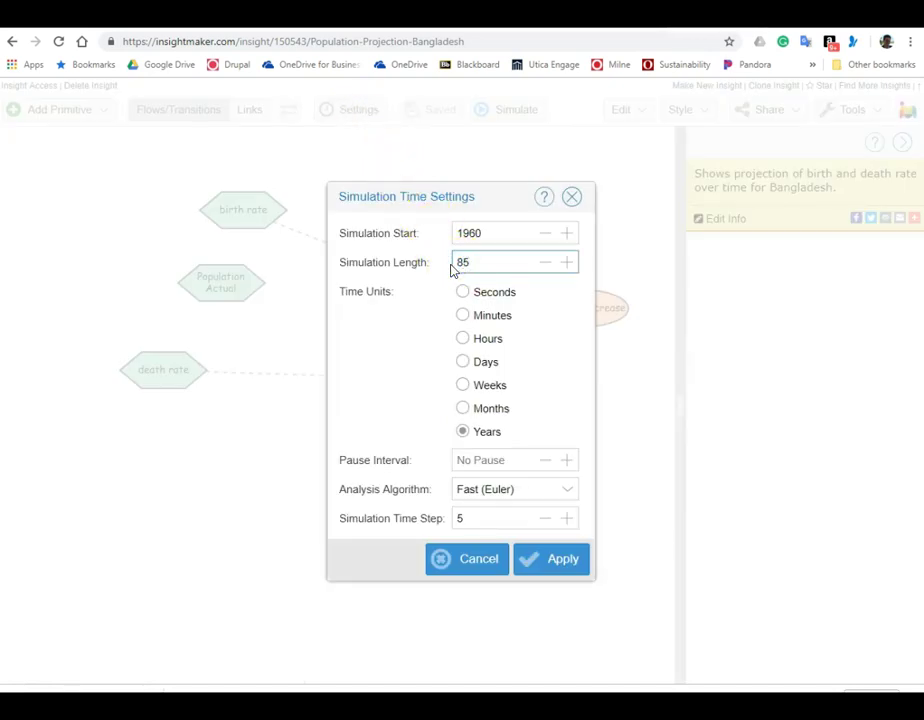
pyautogui.click(579, 564)
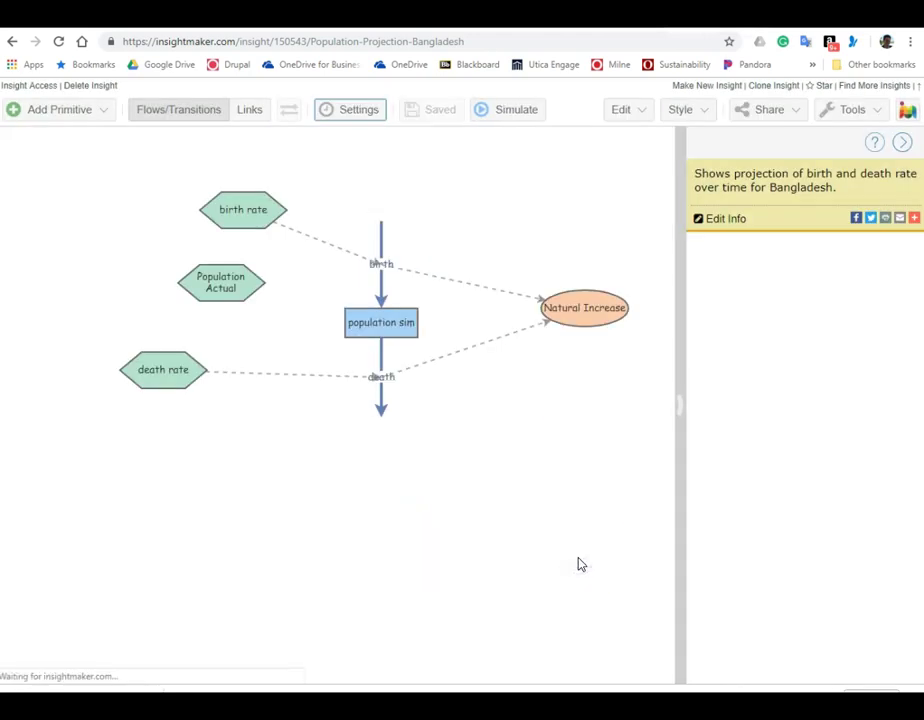
pyautogui.click(357, 111)
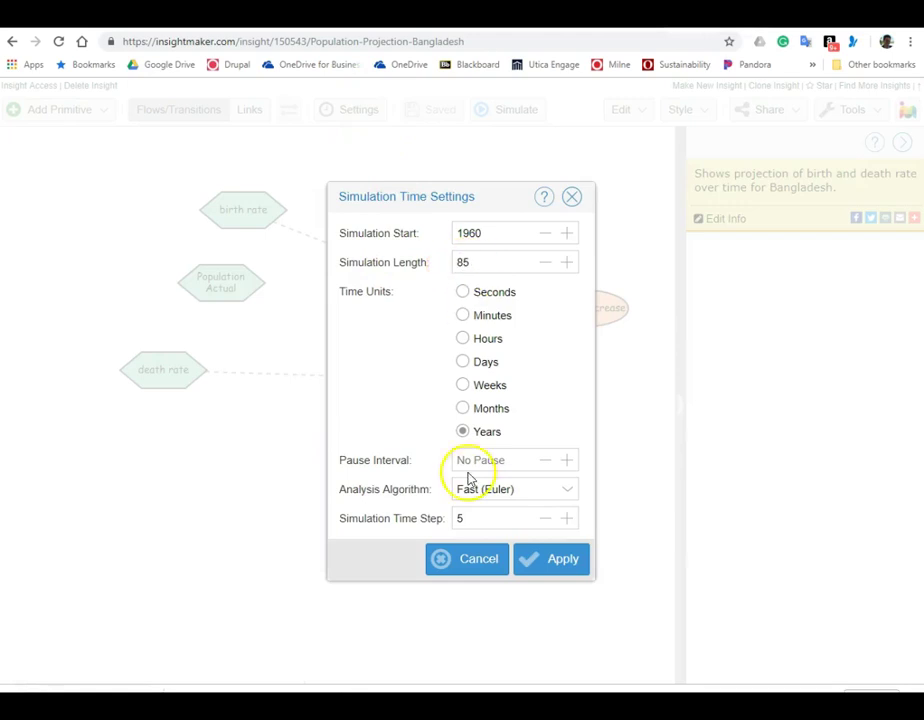
pyautogui.click(466, 566)
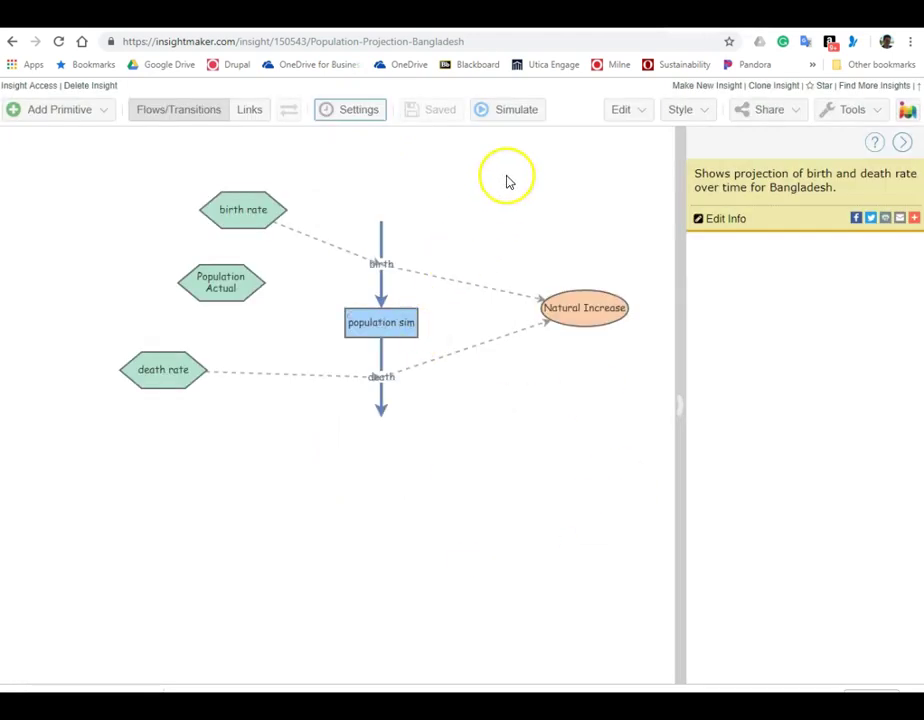
# Rerun the simulation and maximize the results, showing population nearing 265 million by 2045
pyautogui.click(517, 121)
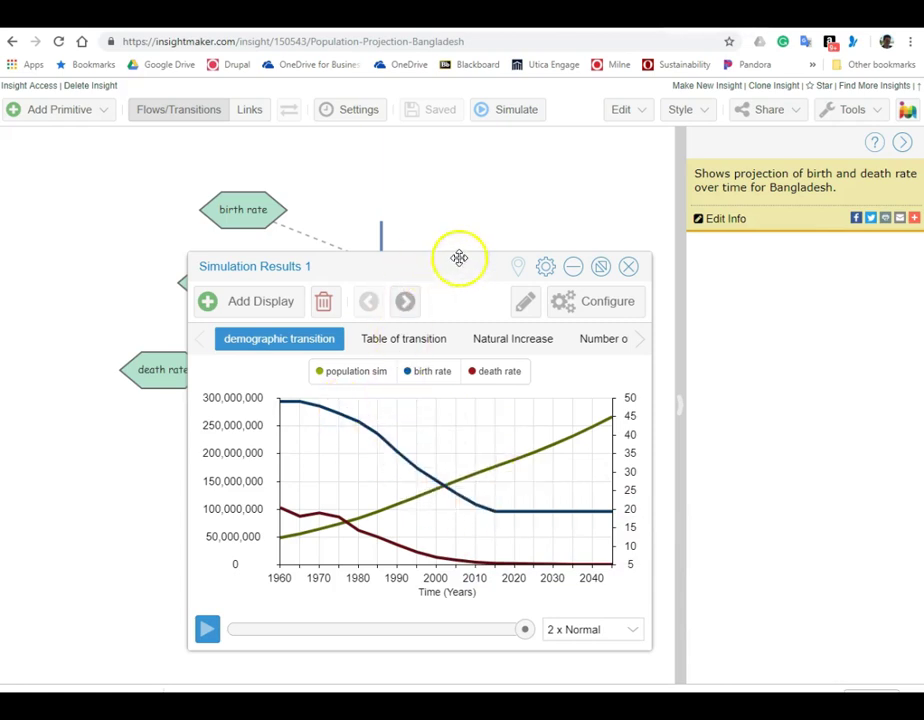
pyautogui.click(600, 266)
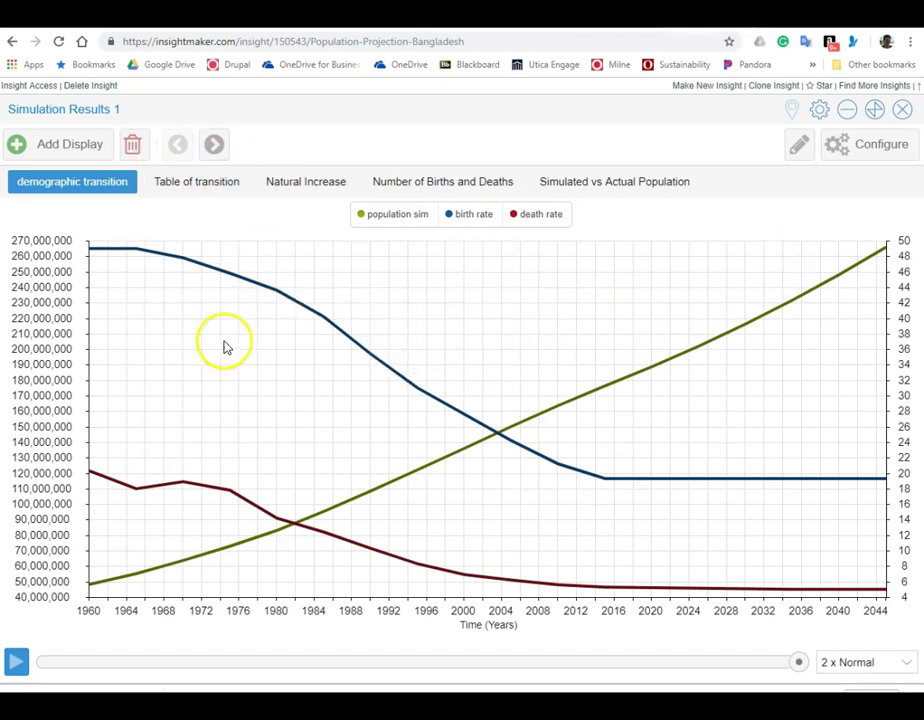
pyautogui.moveTo(766, 395)
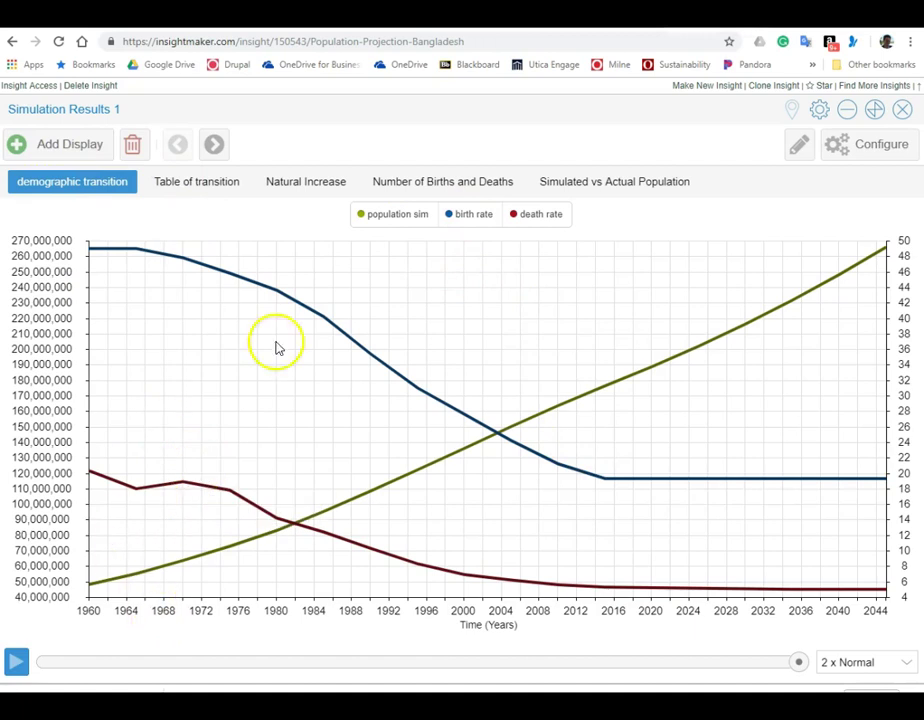
# Restore the results window and browse the Table of transition, Natural Increase and Number of Births and Deaths views
pyautogui.click(874, 110)
pyautogui.click(421, 334)
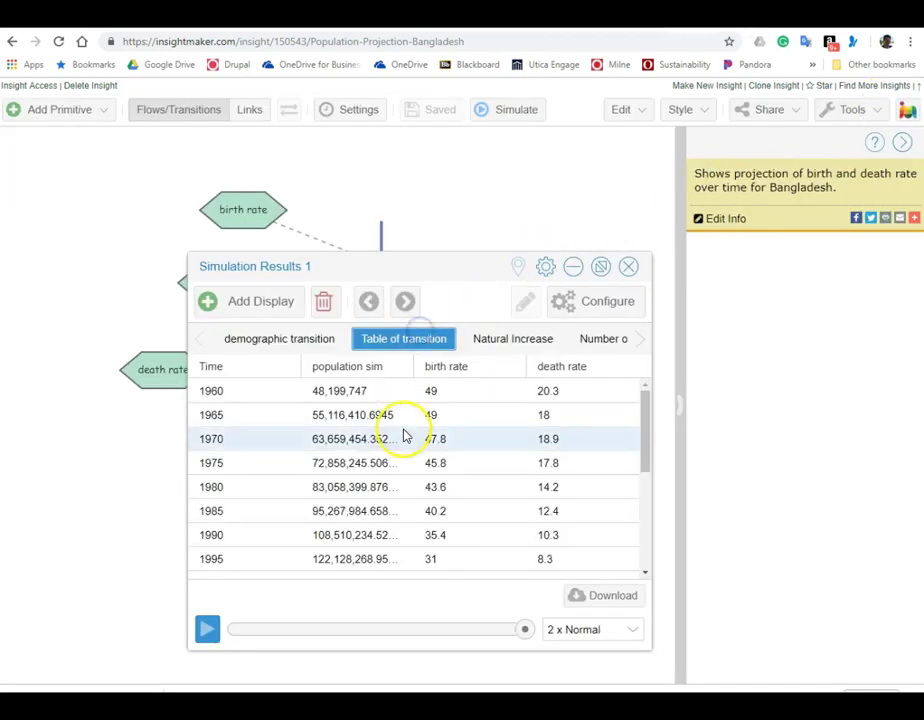
pyautogui.scroll(-1, 480, 450)
pyautogui.scroll(1, 495, 388)
pyautogui.click(525, 342)
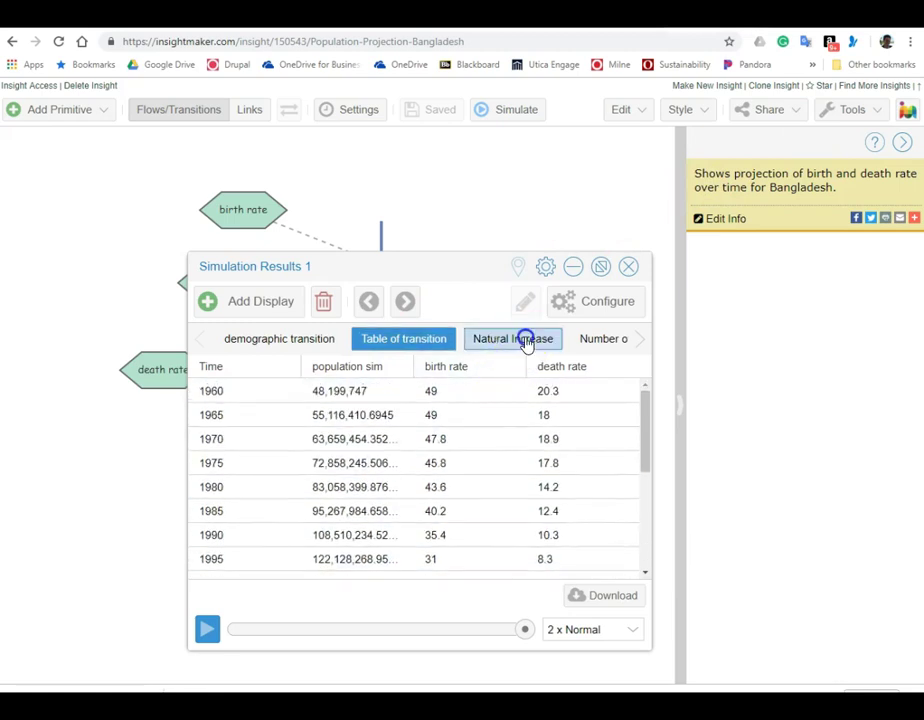
pyautogui.moveTo(472, 483)
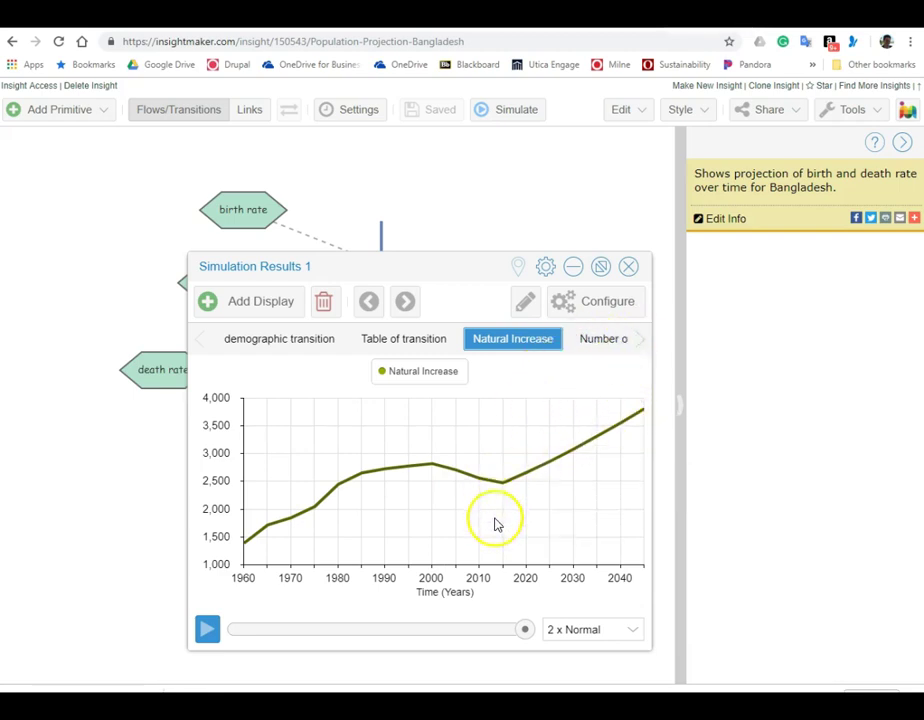
pyautogui.click(590, 347)
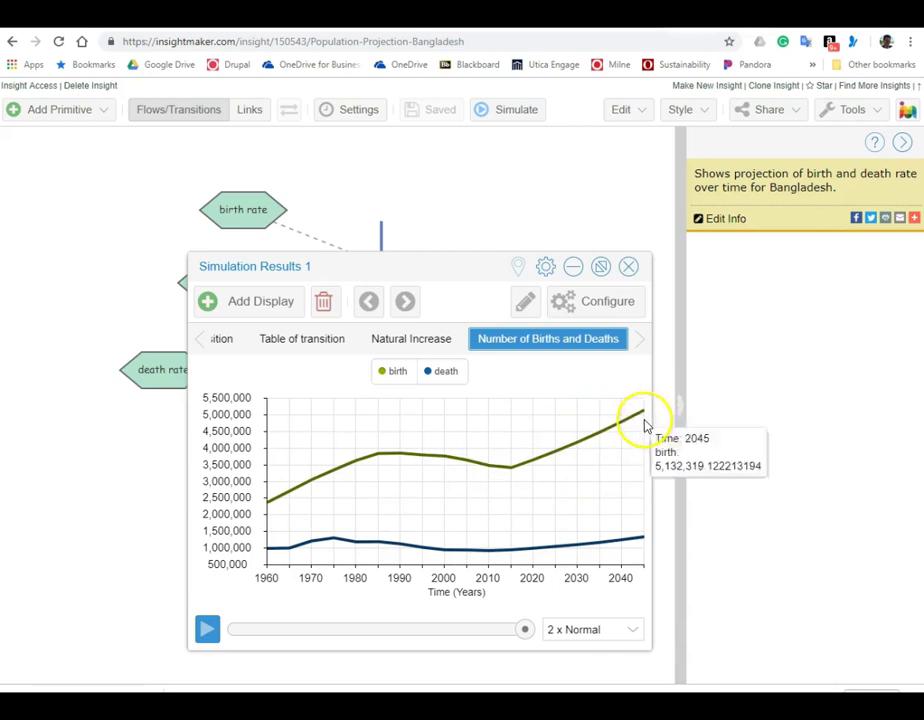
# Close the results and add a 2045 point to the birth rate converter's data
pyautogui.click(628, 268)
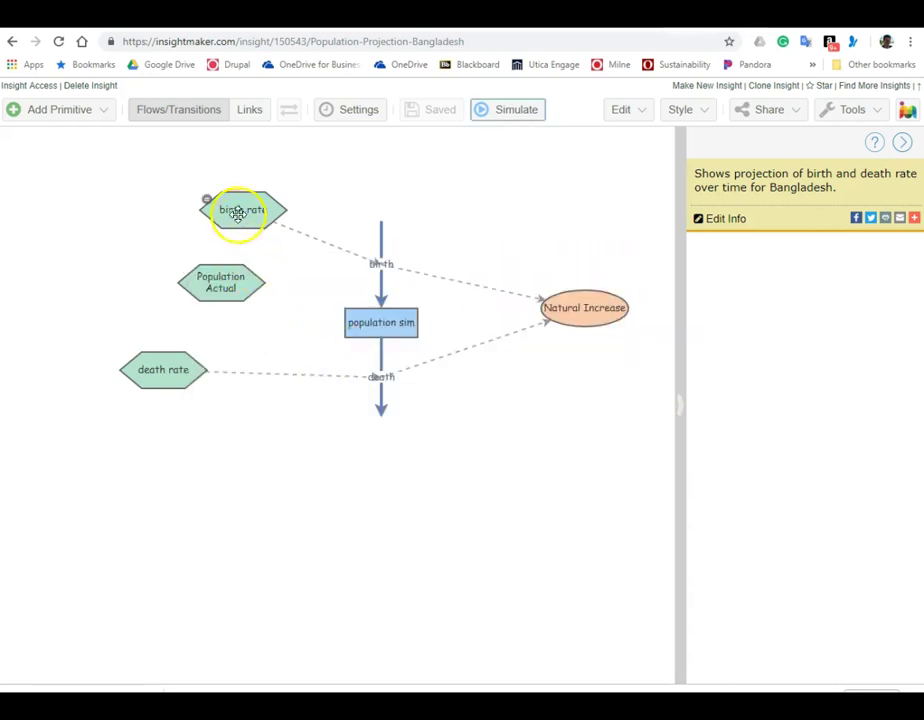
pyautogui.click(208, 203)
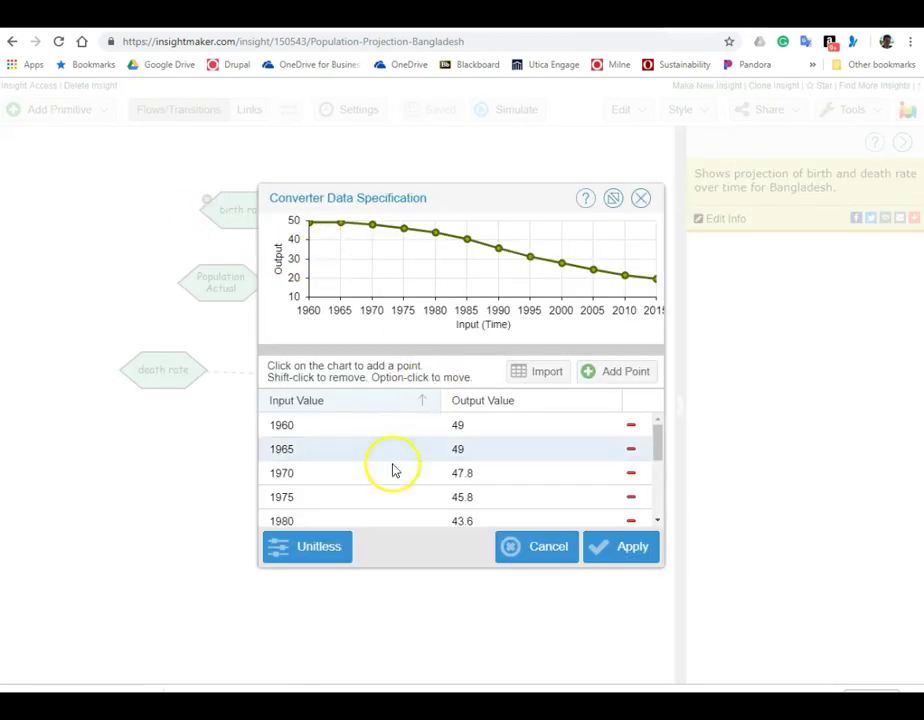
pyautogui.click(657, 436)
pyautogui.moveTo(657, 436); pyautogui.dragTo(657, 497)
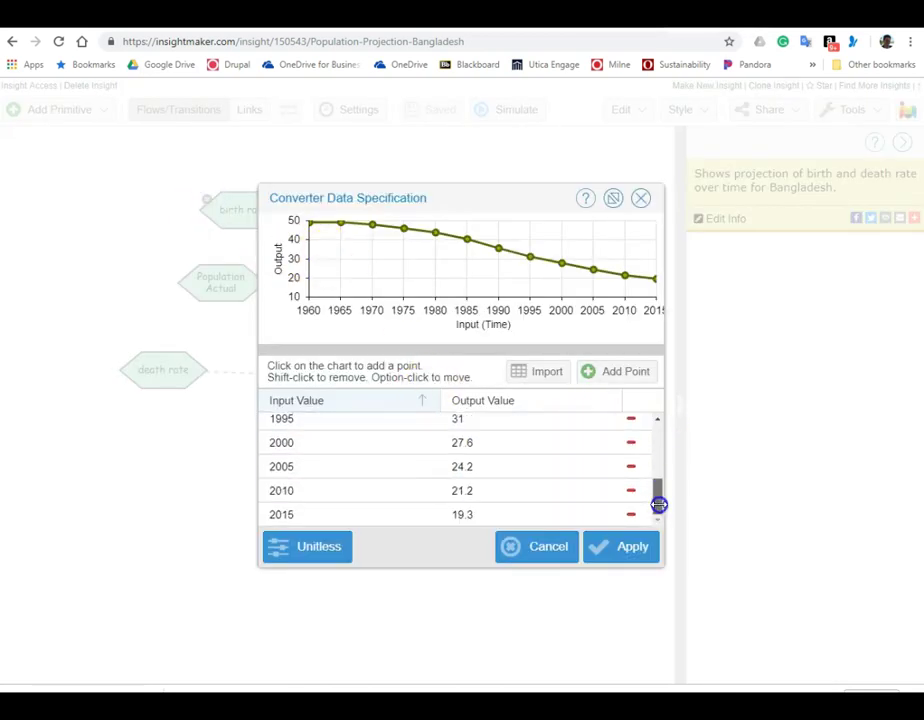
pyautogui.click(635, 374)
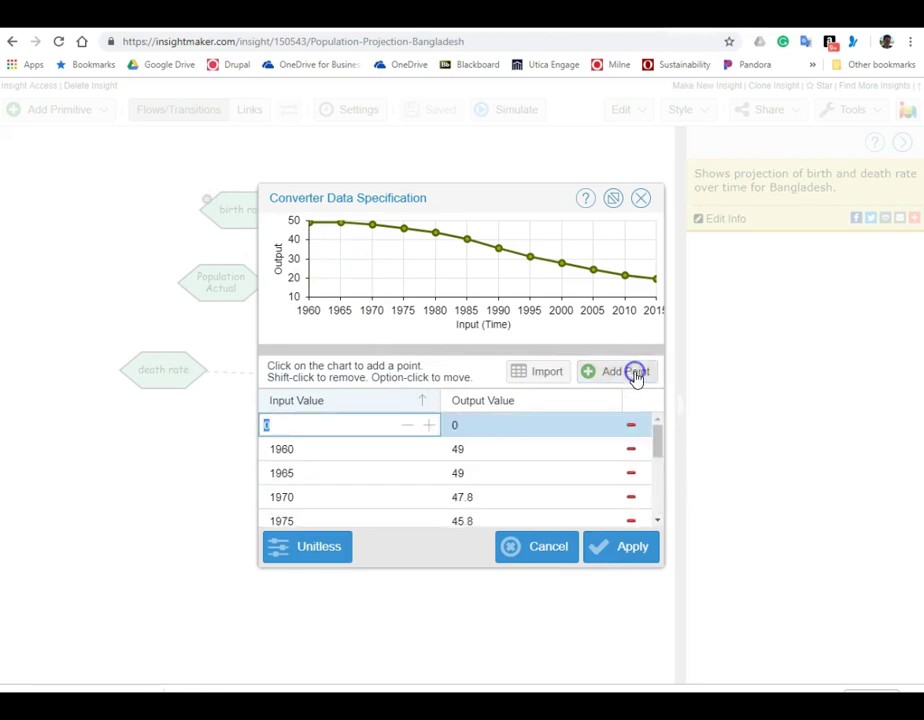
pyautogui.write('2045')
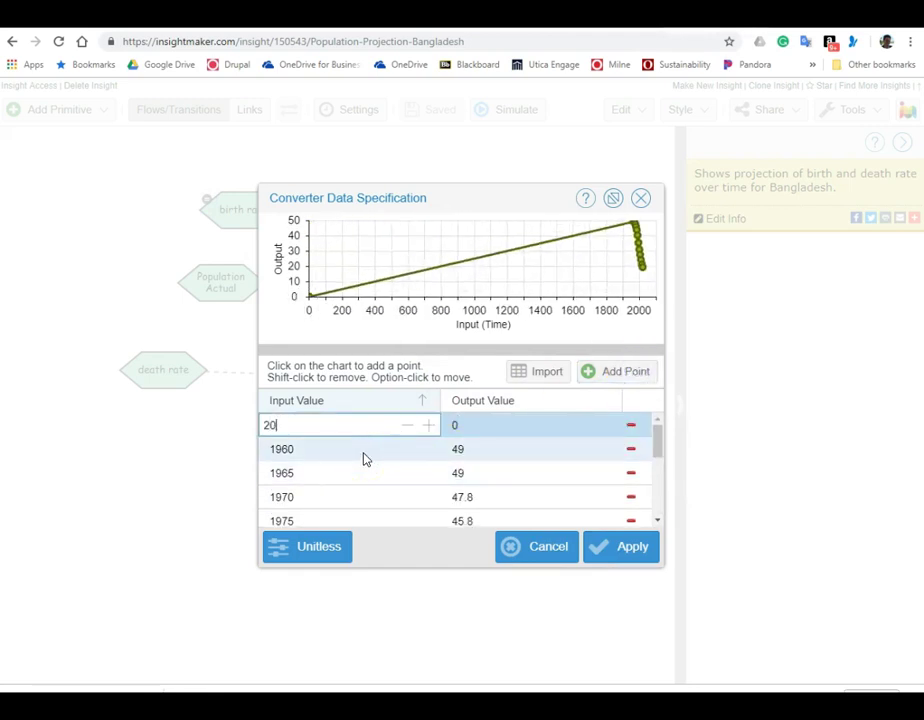
pyautogui.click(640, 548)
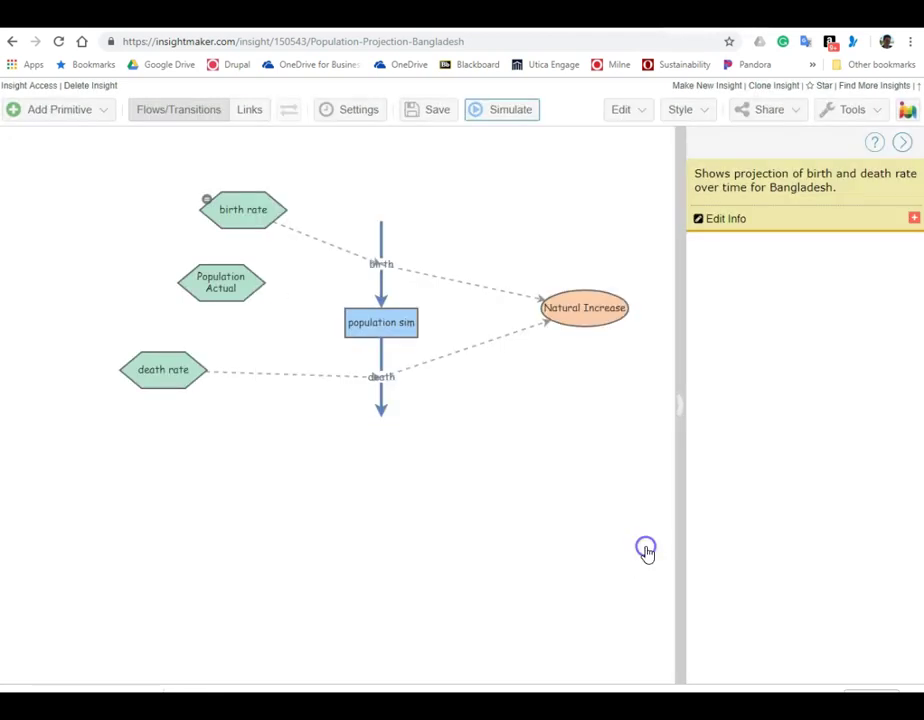
# Set the 2045 birth rate point's output to 15 and apply it
pyautogui.doubleClick(209, 200)
pyautogui.scroll(-4, 470, 470)
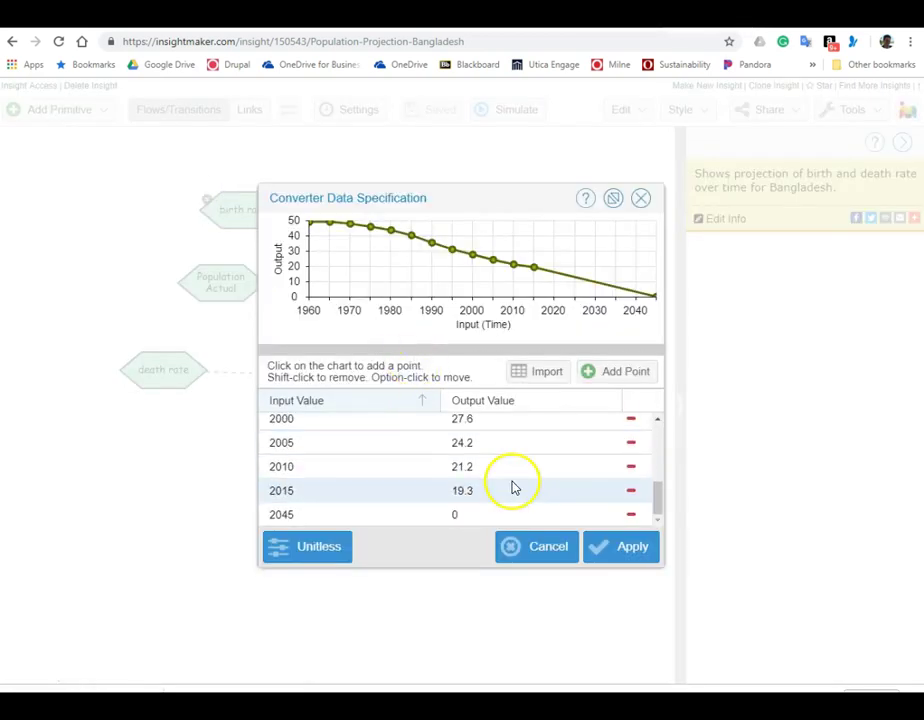
pyautogui.click(456, 515)
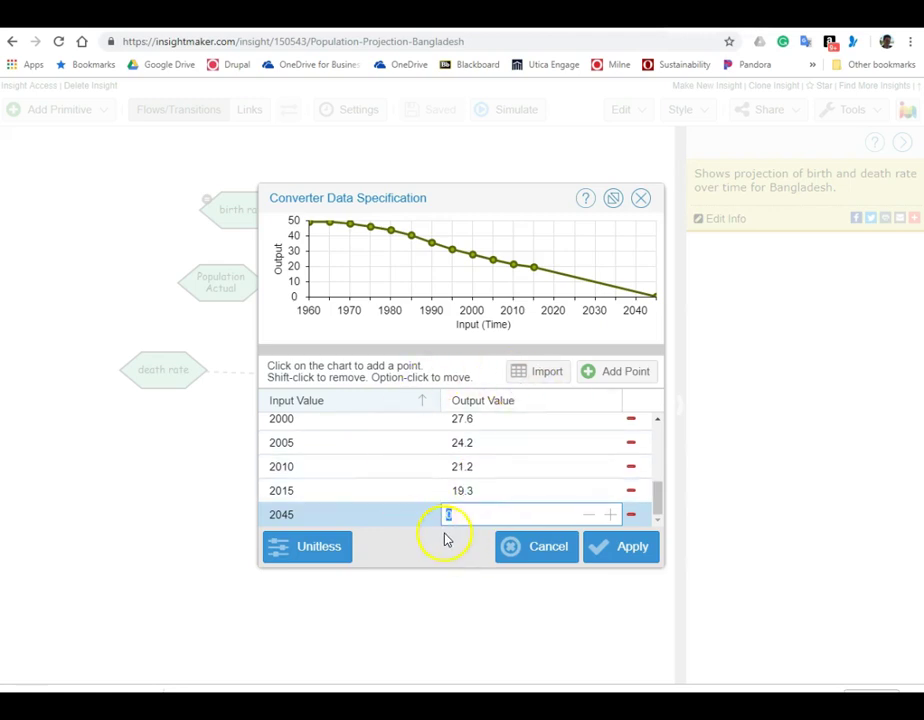
pyautogui.write('16')
pyautogui.press('BackSpace')
pyautogui.write('5')
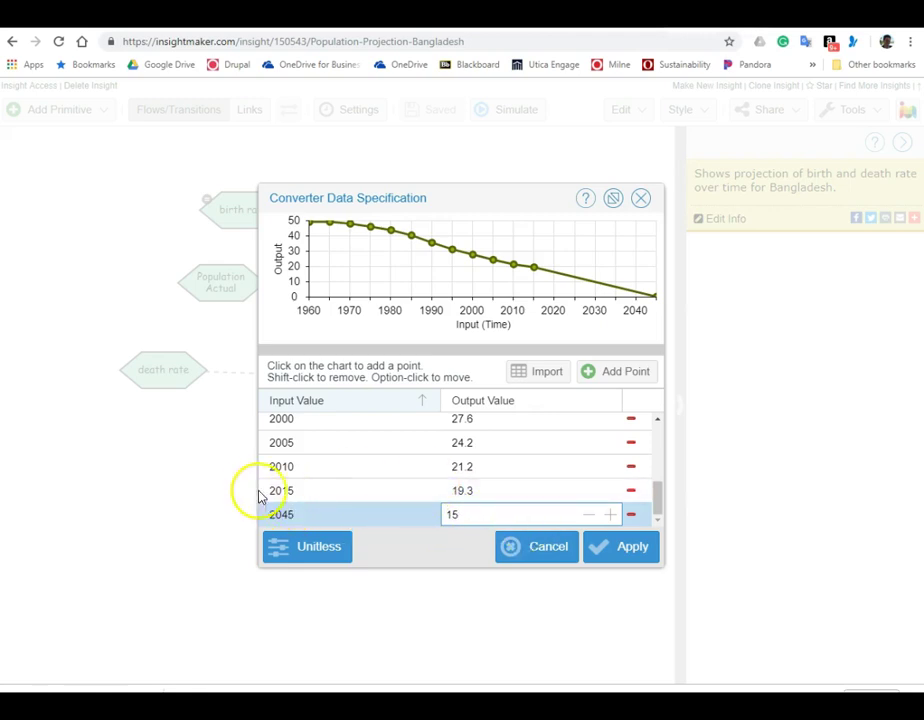
pyautogui.click(619, 546)
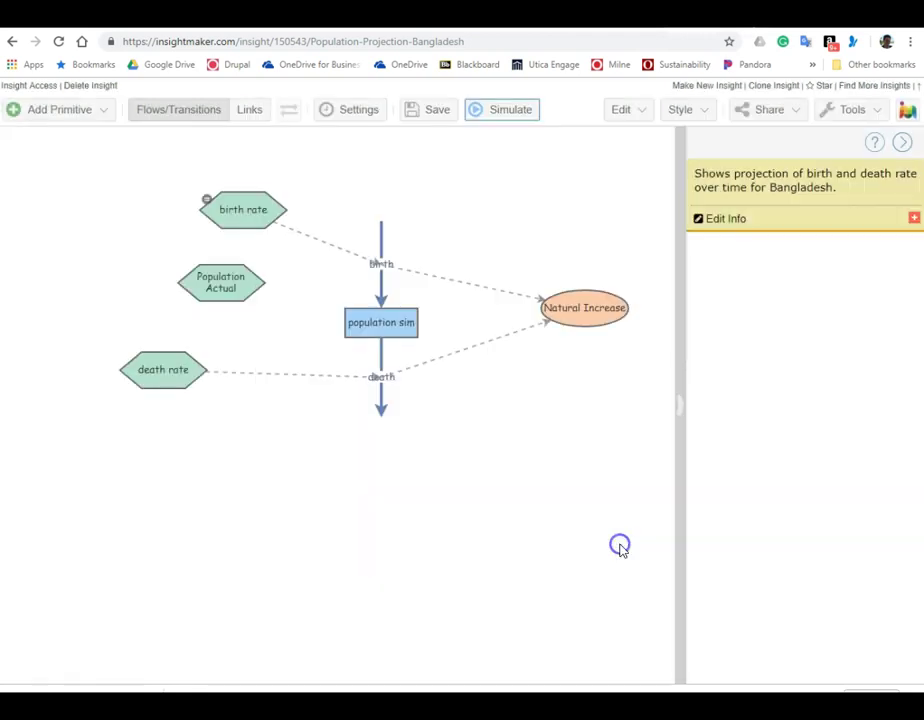
# Add a 2045 point to the death rate data after the 2035 point, editing its output
pyautogui.doubleClick(126, 362)
pyautogui.click(620, 374)
pyautogui.write('2045')
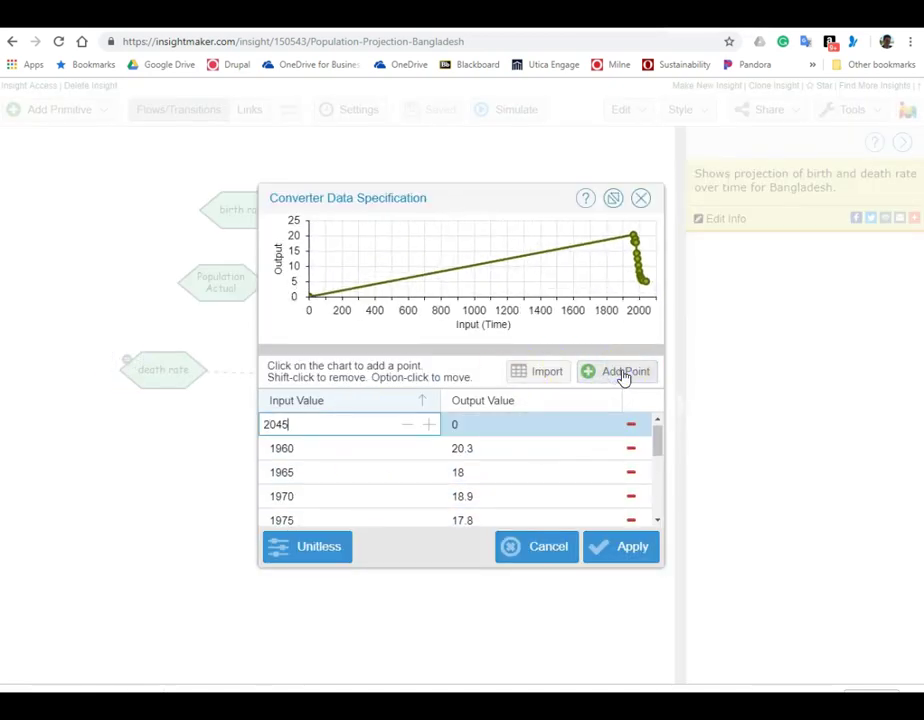
pyautogui.press('Return')
pyautogui.click(722, 375)
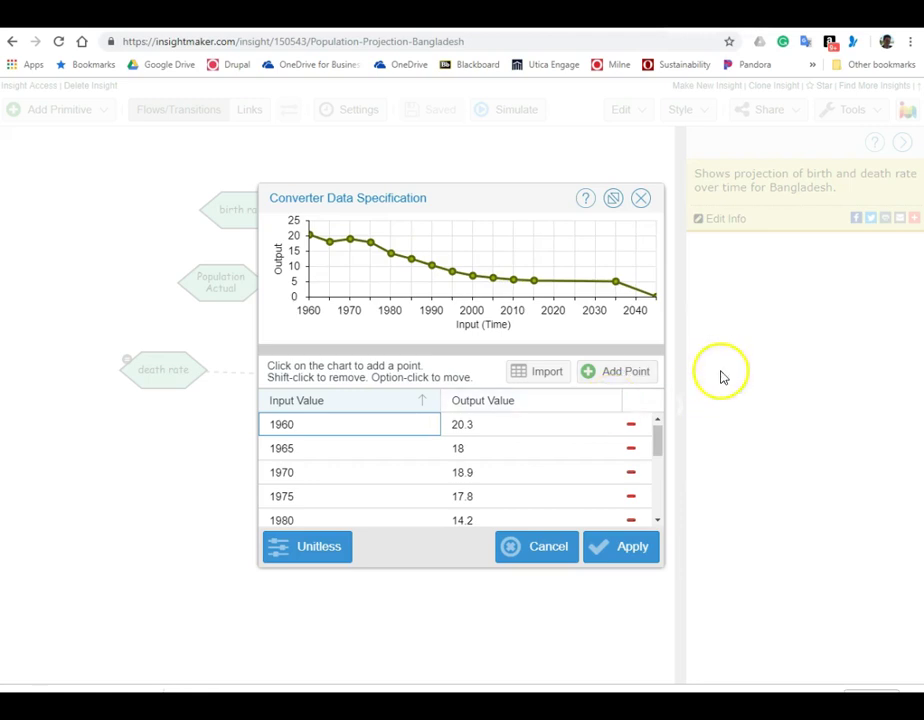
pyautogui.moveTo(665, 440); pyautogui.dragTo(660, 515)
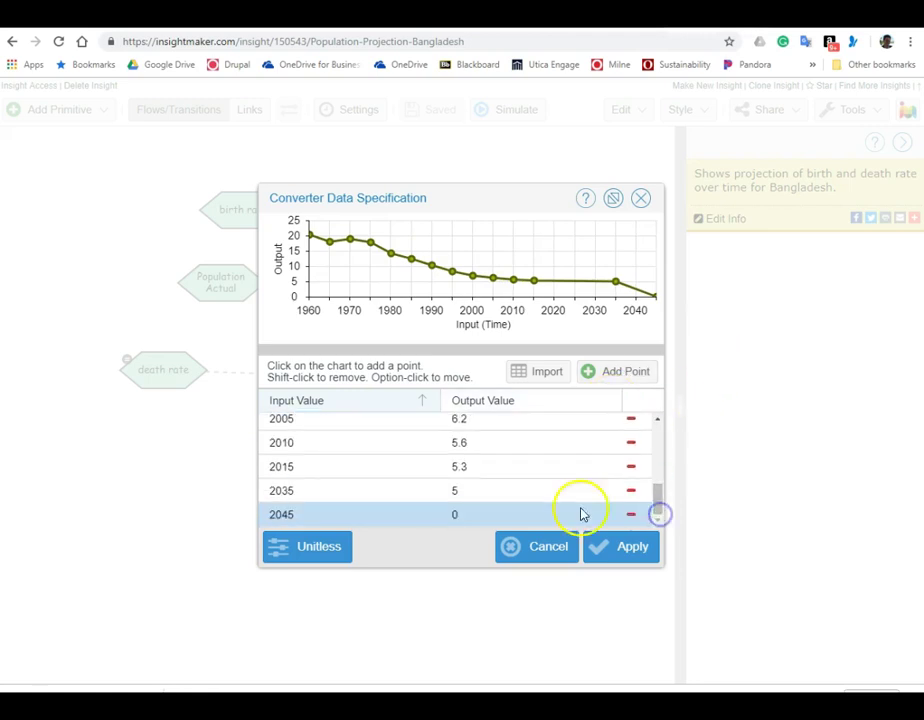
pyautogui.click(458, 514)
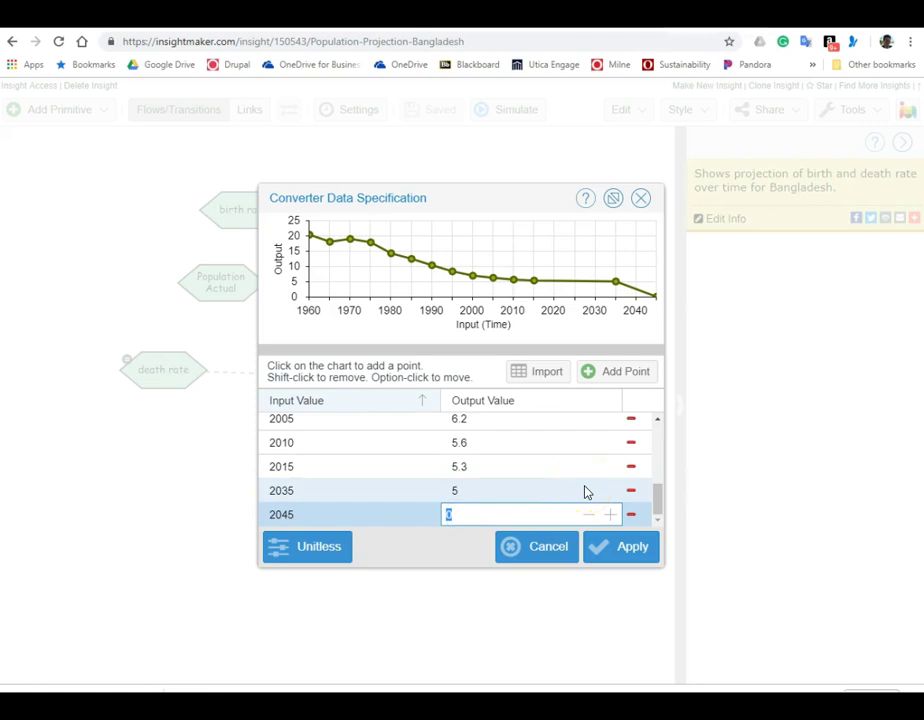
pyautogui.click(627, 546)
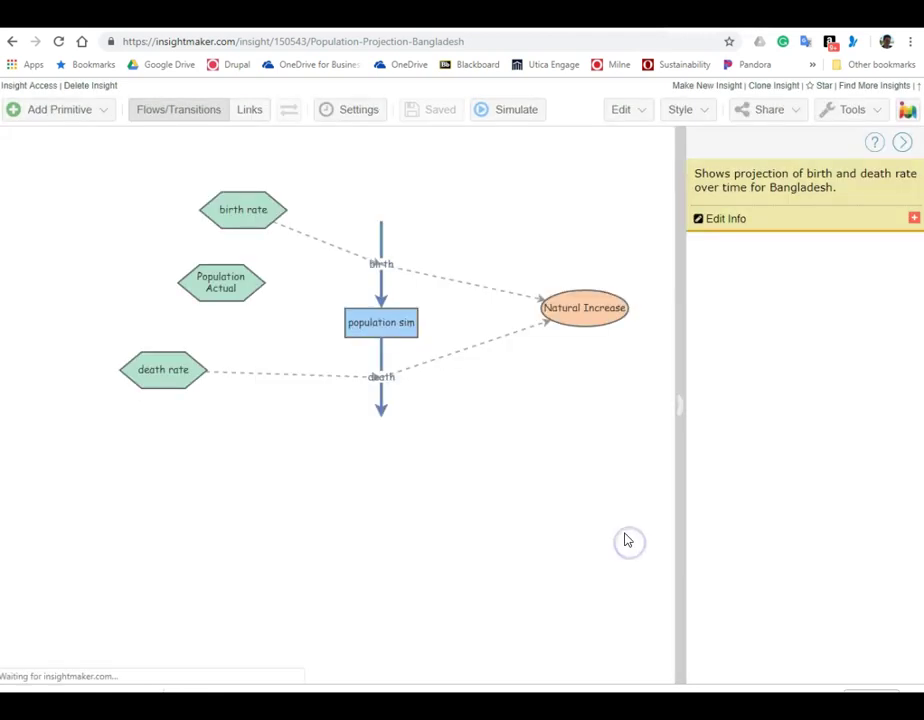
# Rerun the simulation, check the Natural Increase and Births and Deaths charts, then maximize to the demographic transition chart
pyautogui.click(522, 113)
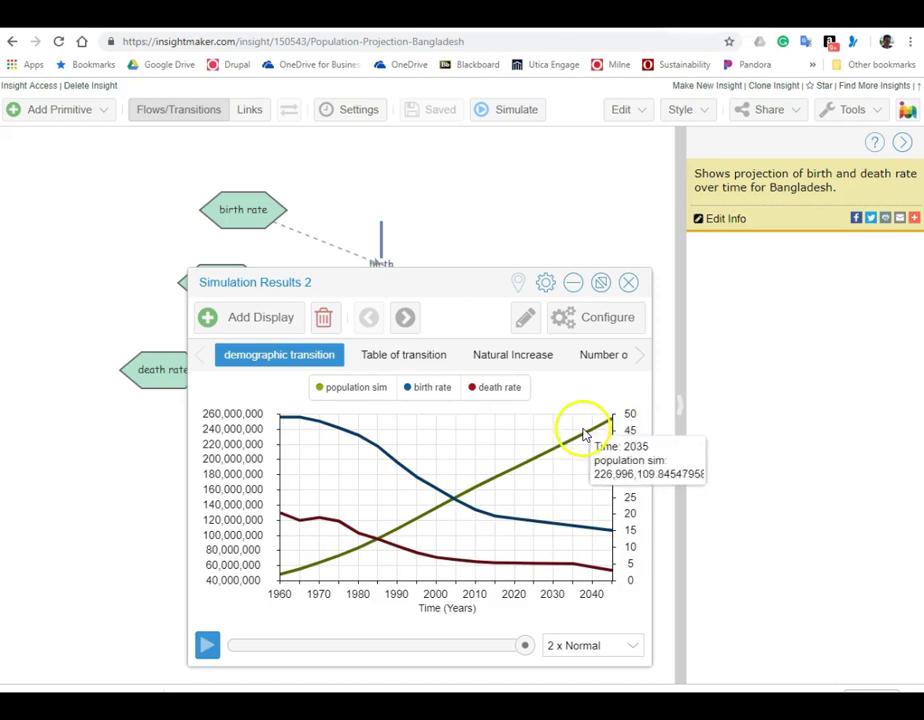
pyautogui.click(509, 363)
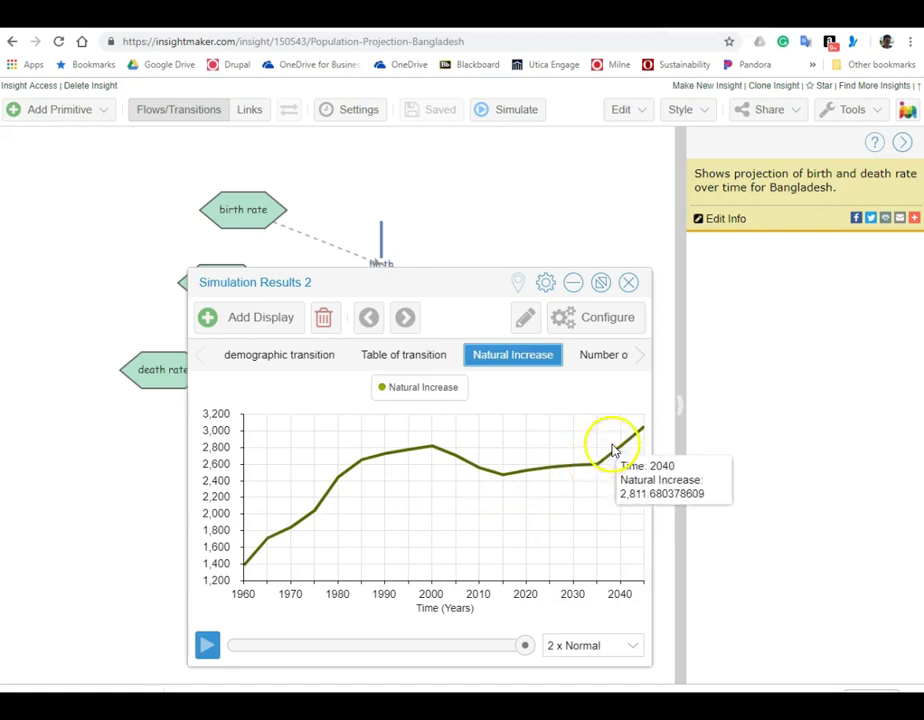
pyautogui.click(601, 354)
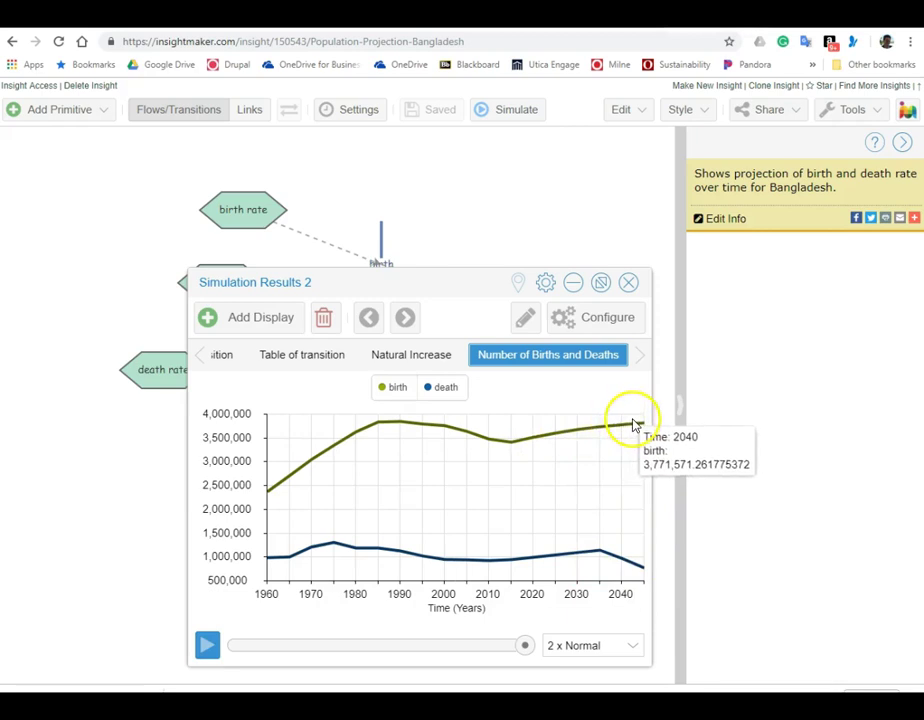
pyautogui.click(425, 358)
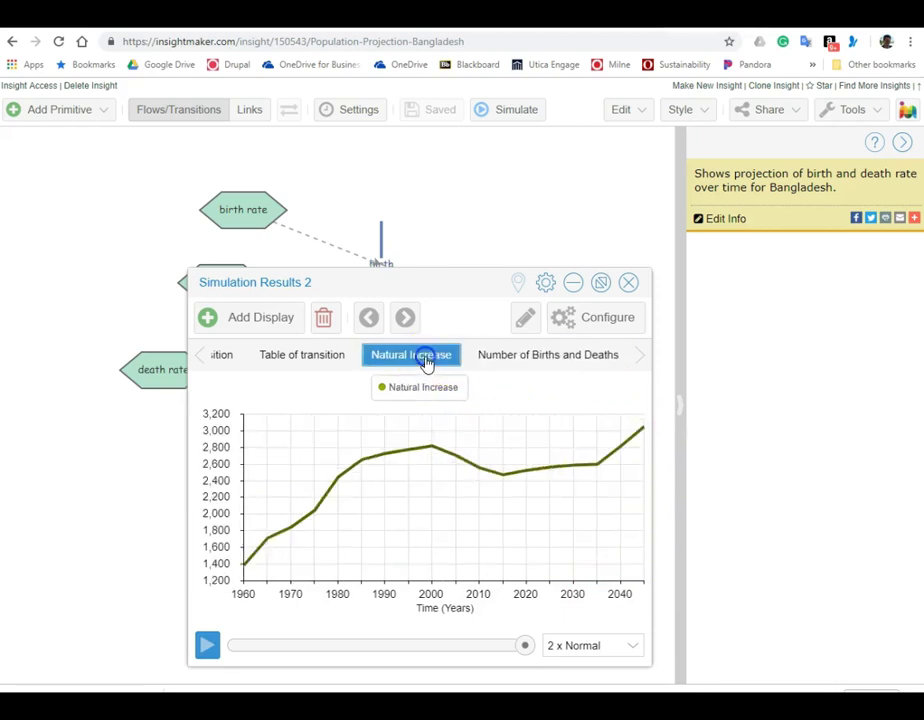
pyautogui.click(600, 283)
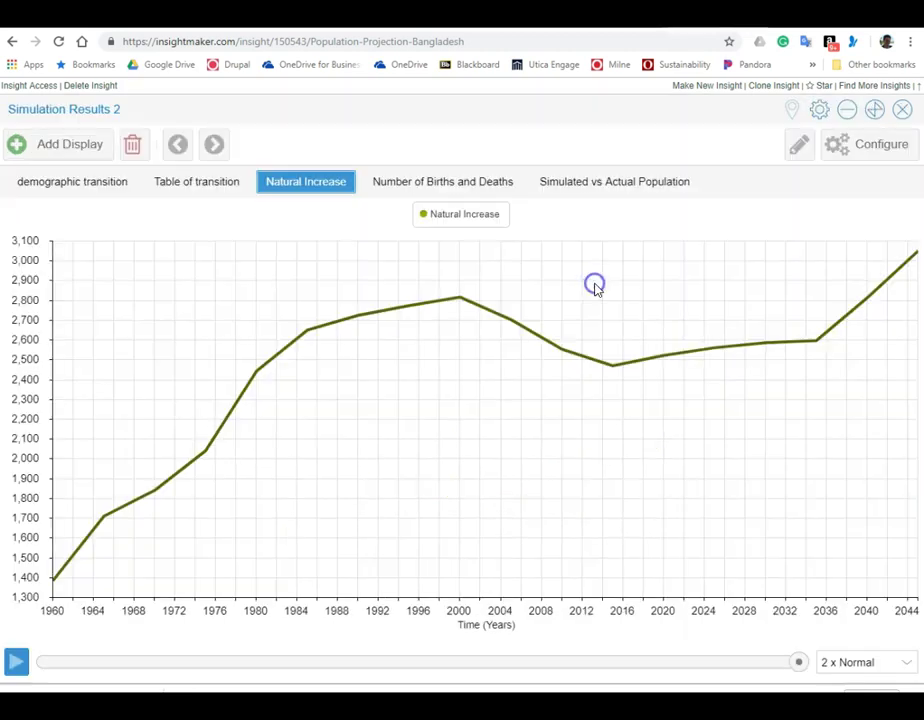
pyautogui.click(82, 188)
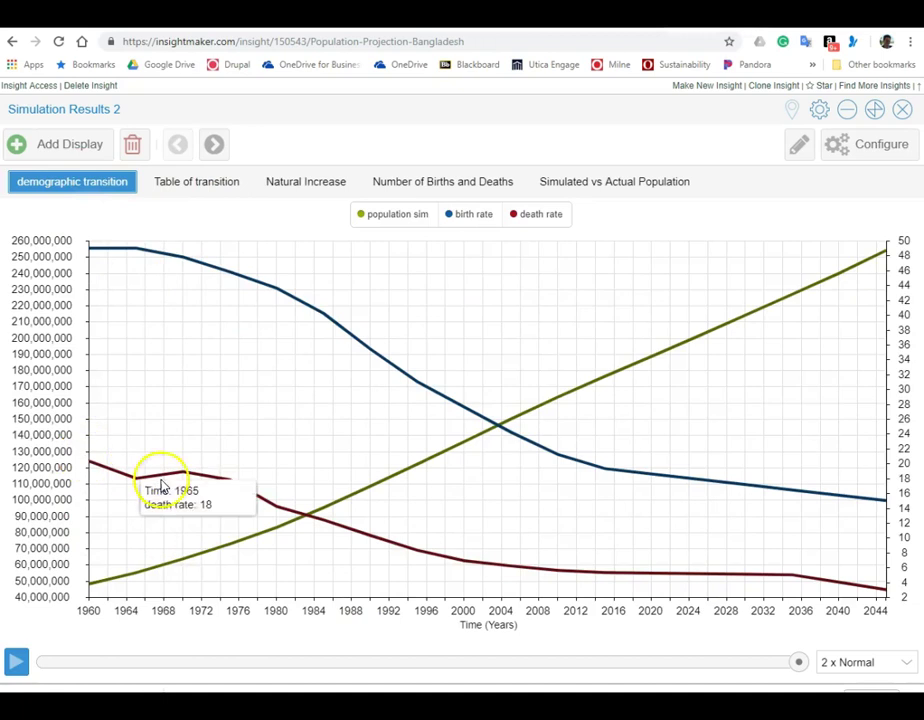